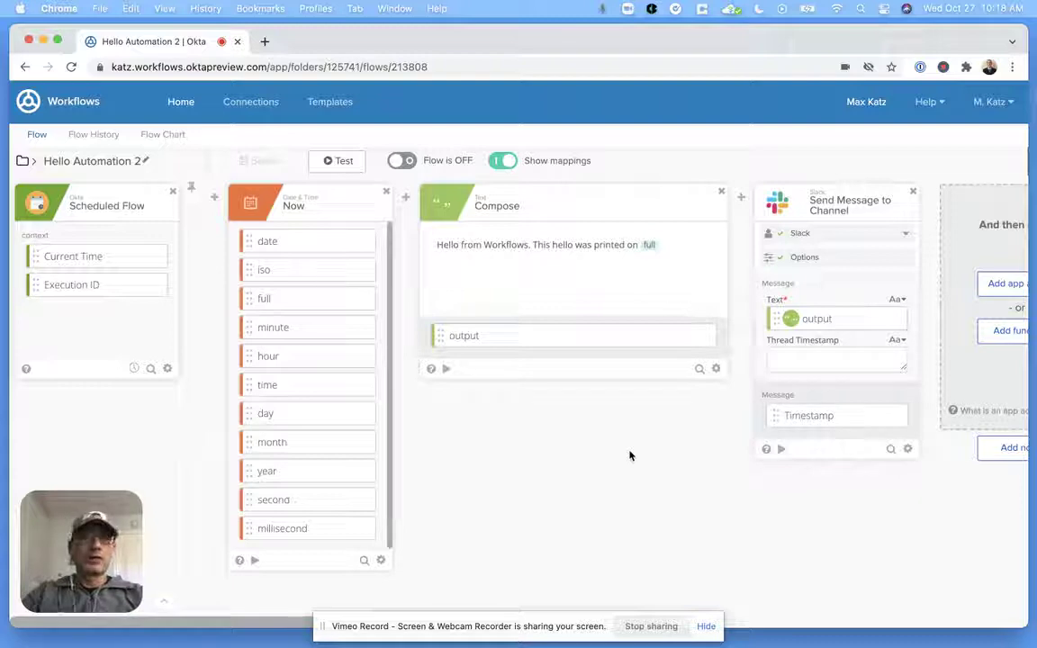
Create a new flow in the Examples folder named "Workflows Hello World" with saving of all data passing through it enabled.
{"action": "left_click", "coordinate": [180, 103]}
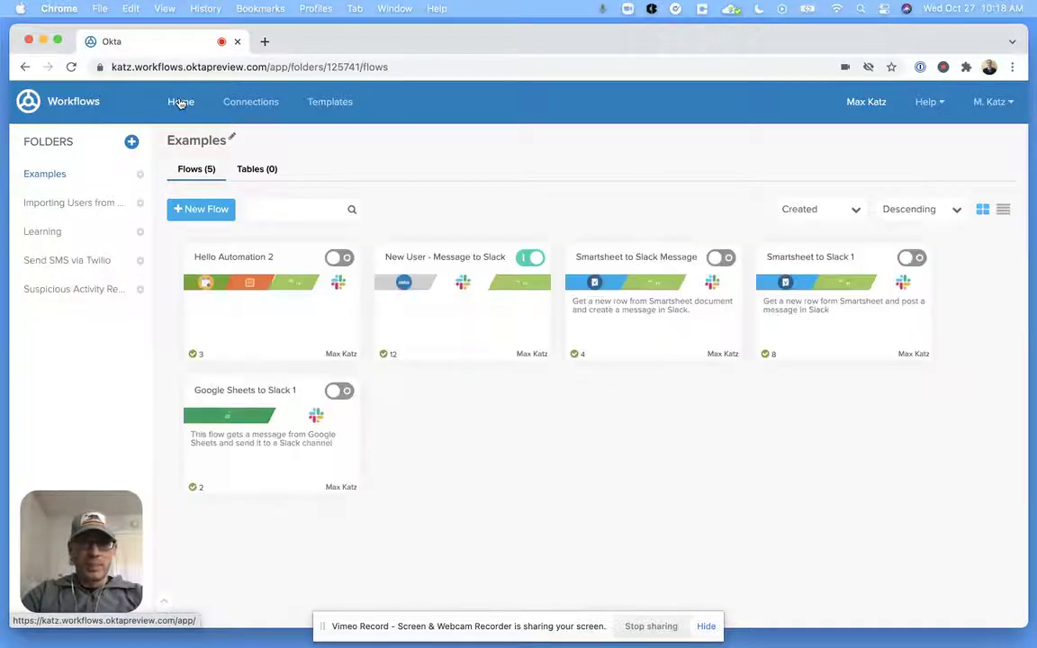
{"action": "left_click", "coordinate": [200, 209]}
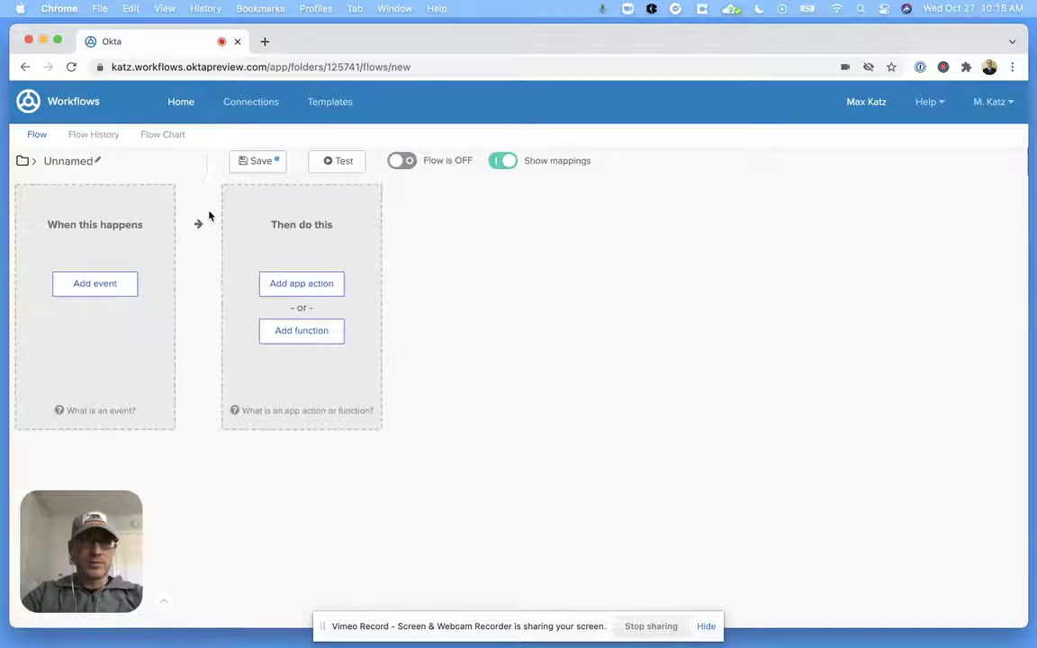
{"action": "left_click", "coordinate": [84, 162]}
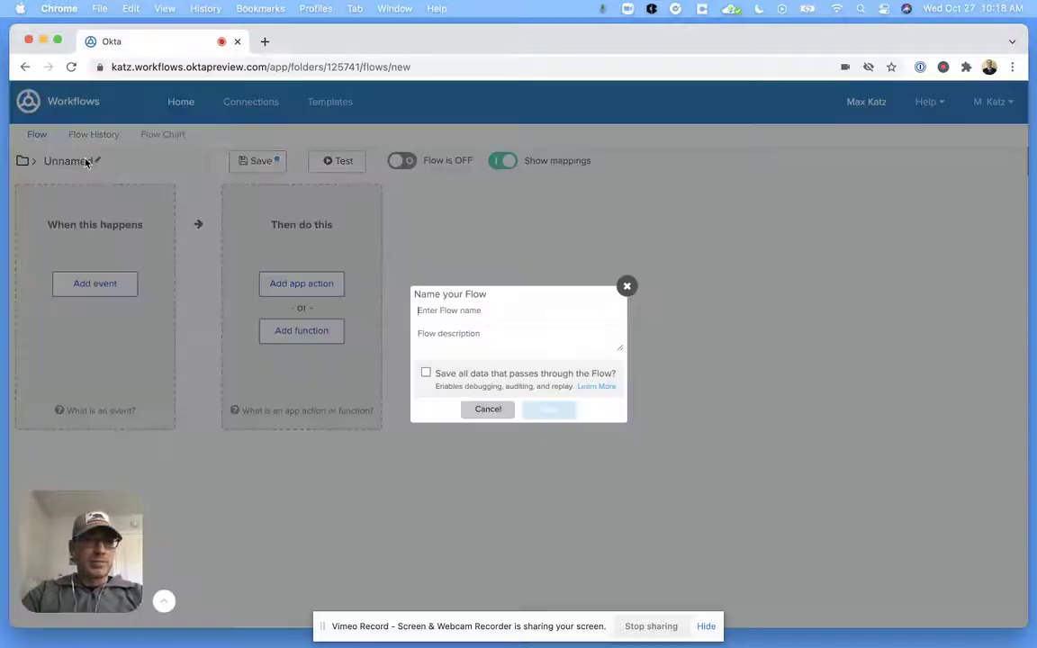
{"action": "type", "text": "Workflows H"}
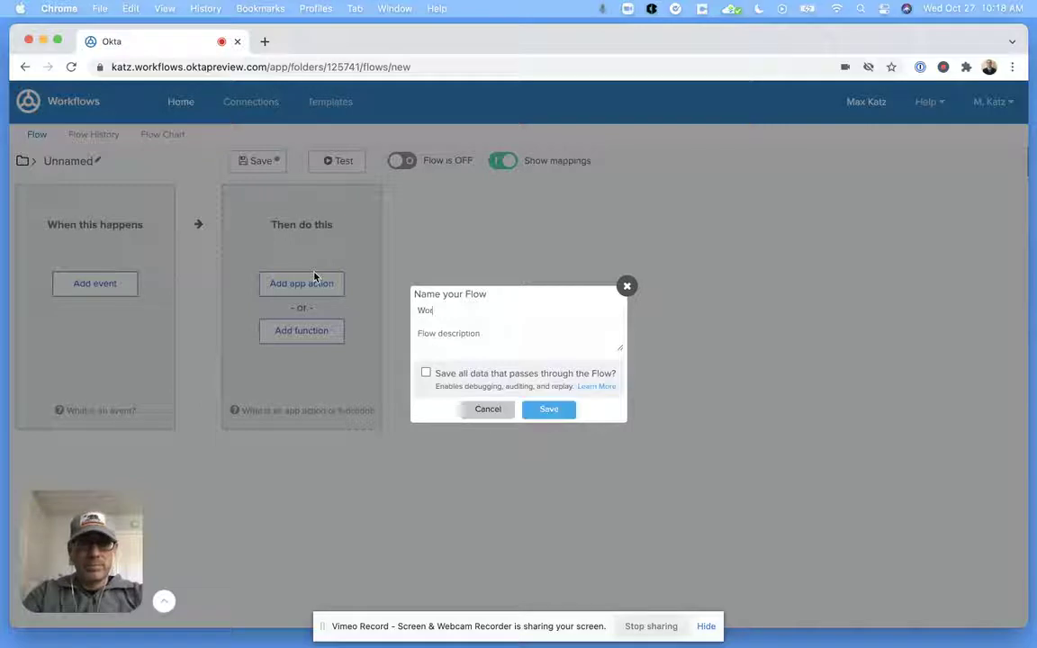
{"action": "type", "text": "ello World"}
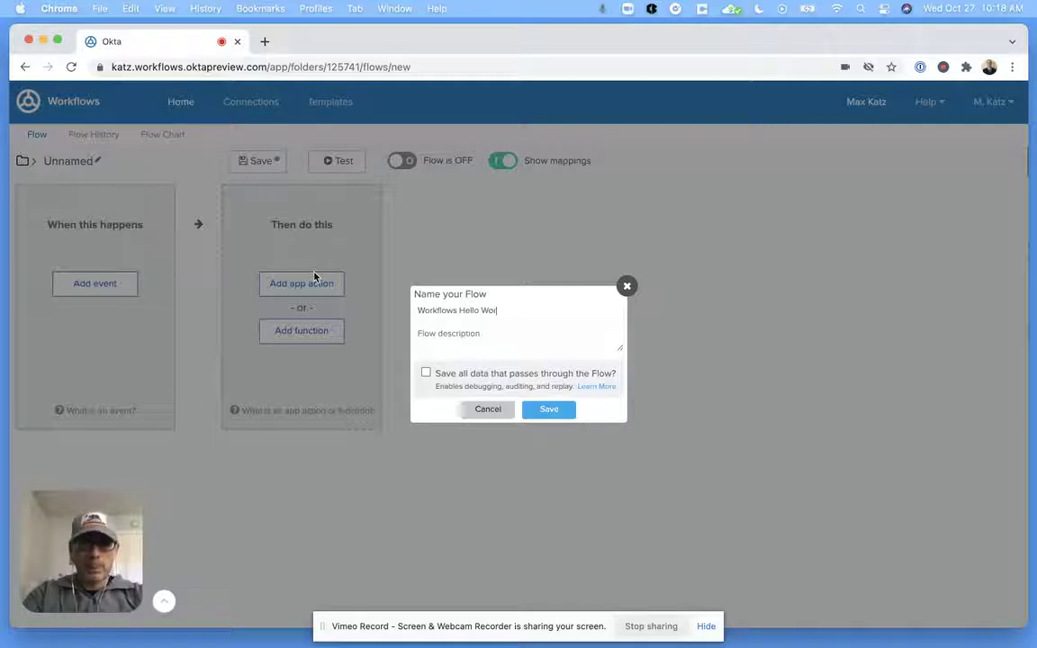
{"action": "left_click", "coordinate": [425, 372]}
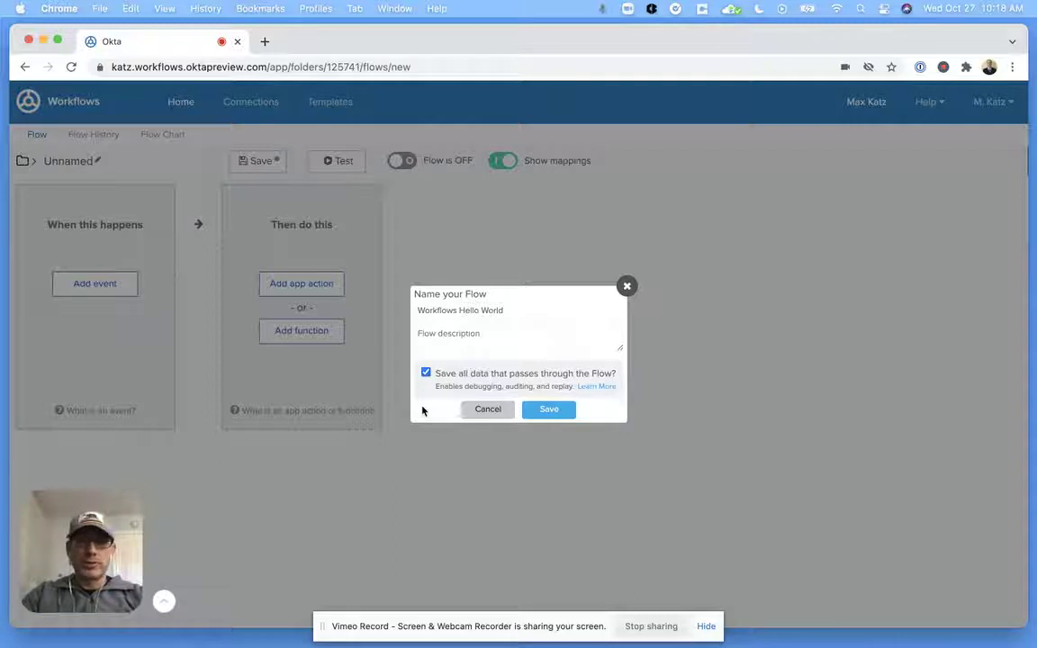
{"action": "left_click", "coordinate": [544, 411]}
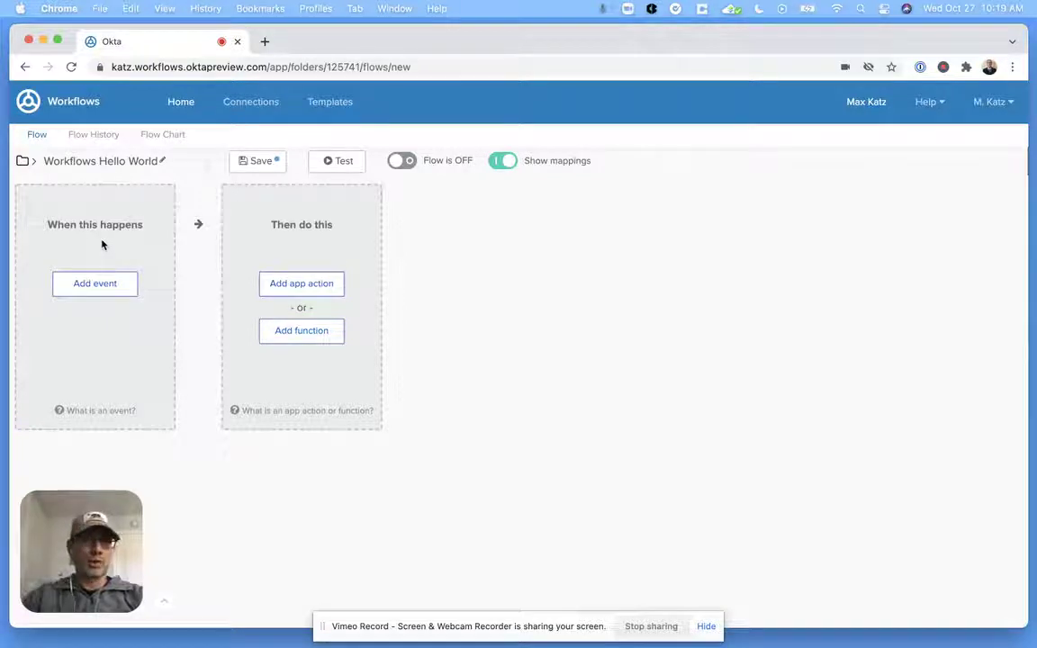
Add a Schedule event as the flow's trigger, set to run every 5 minutes.
{"action": "left_click", "coordinate": [97, 286]}
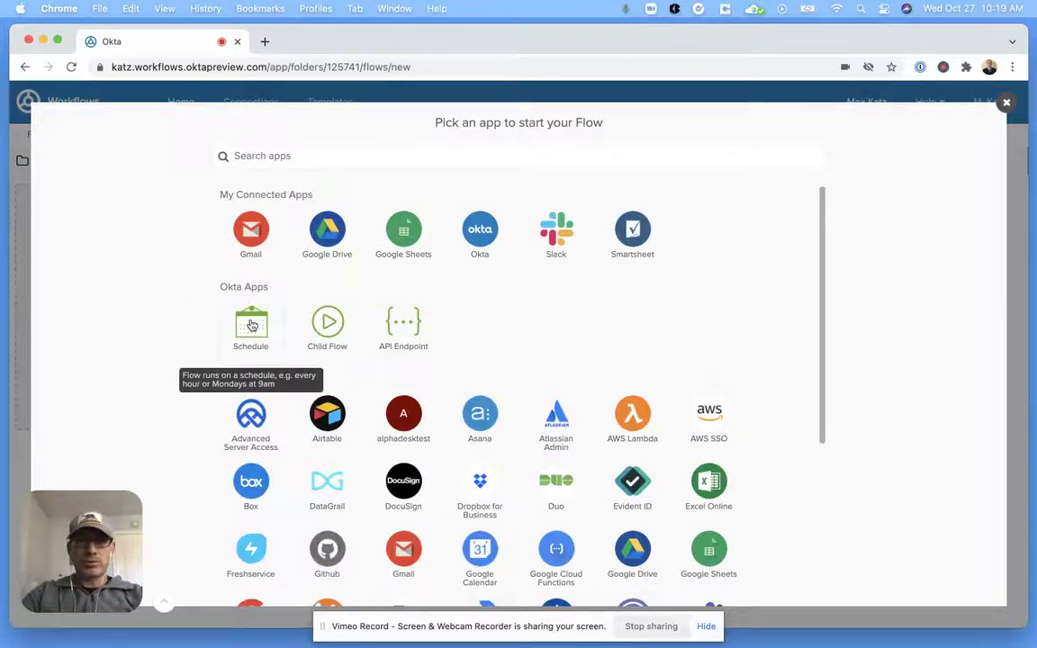
{"action": "left_click", "coordinate": [252, 326]}
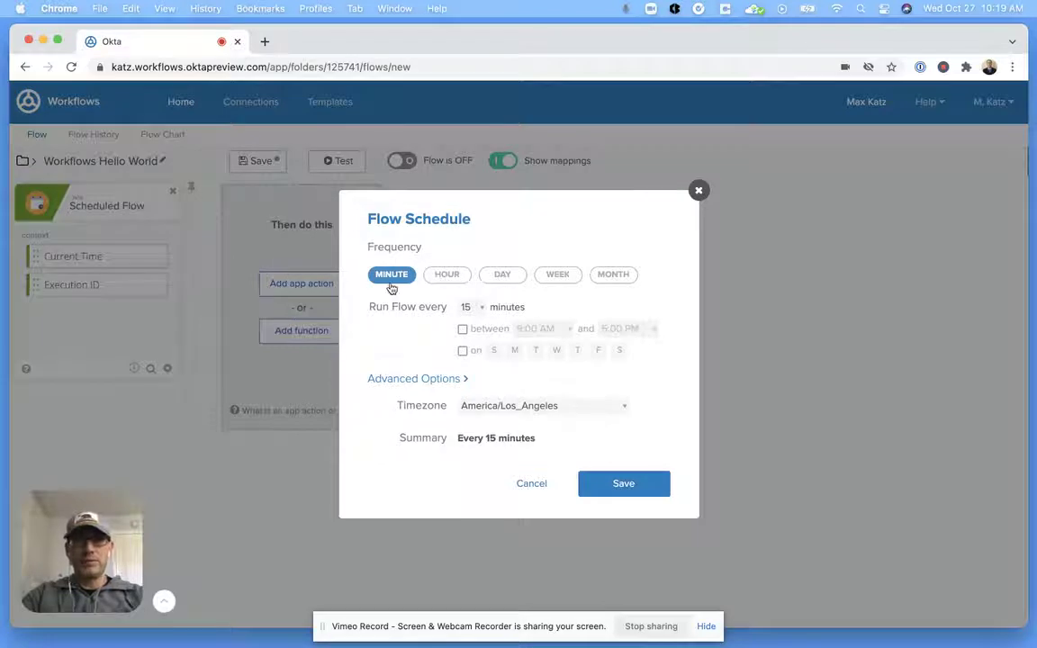
{"action": "left_click", "coordinate": [482, 307]}
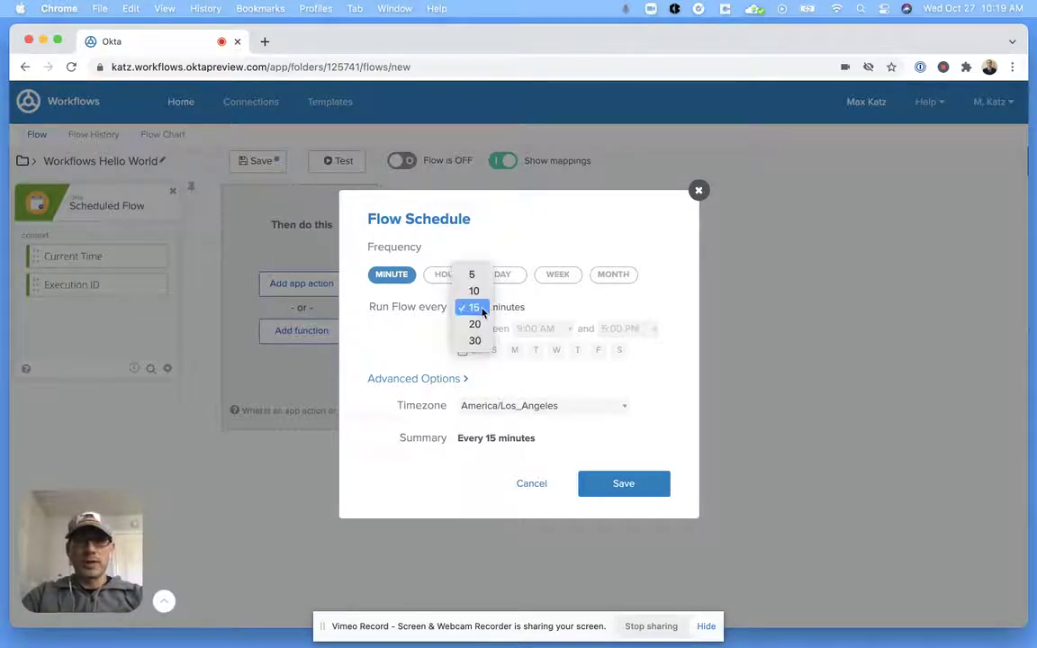
{"action": "left_click", "coordinate": [475, 277]}
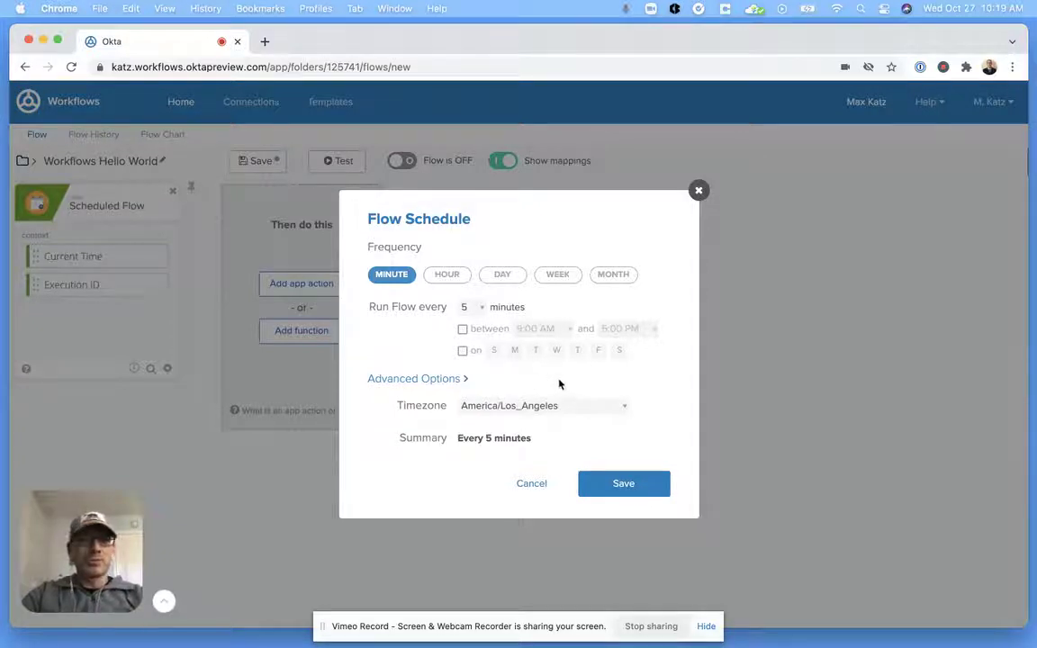
{"action": "left_click", "coordinate": [645, 483]}
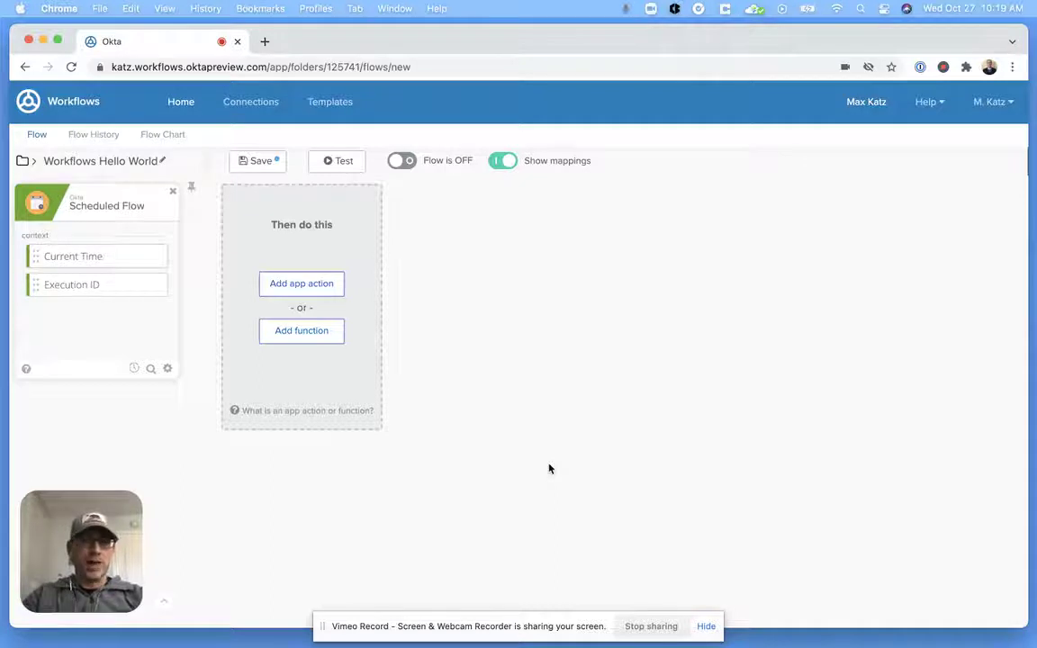
{"action": "left_click", "coordinate": [302, 284]}
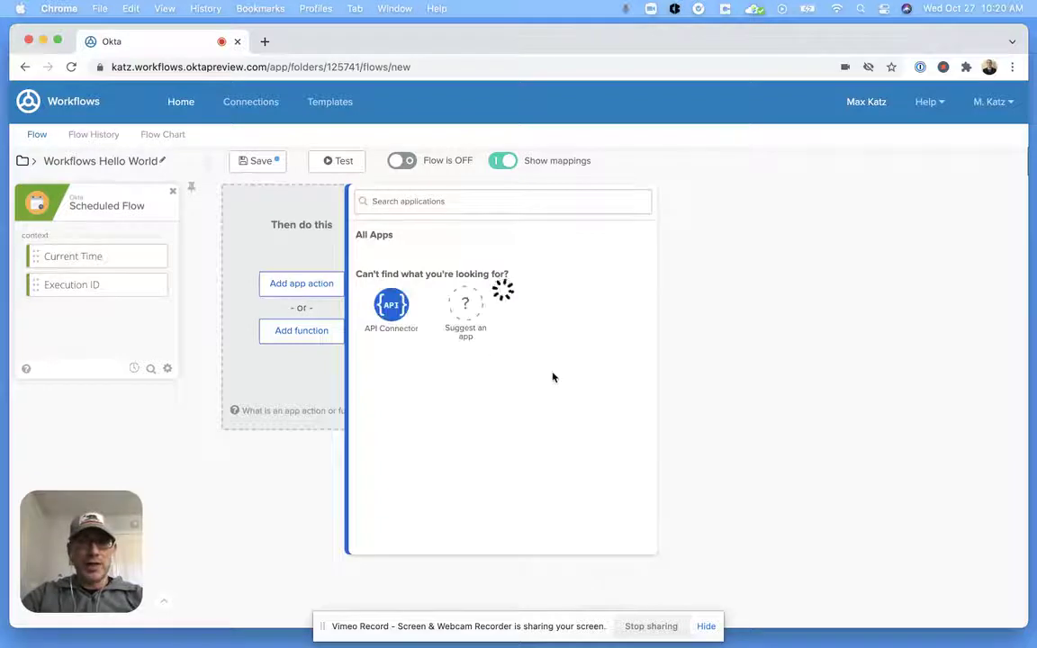
{"action": "scroll", "coordinate": [611, 320], "scroll_direction": "down", "scroll_amount": 10}
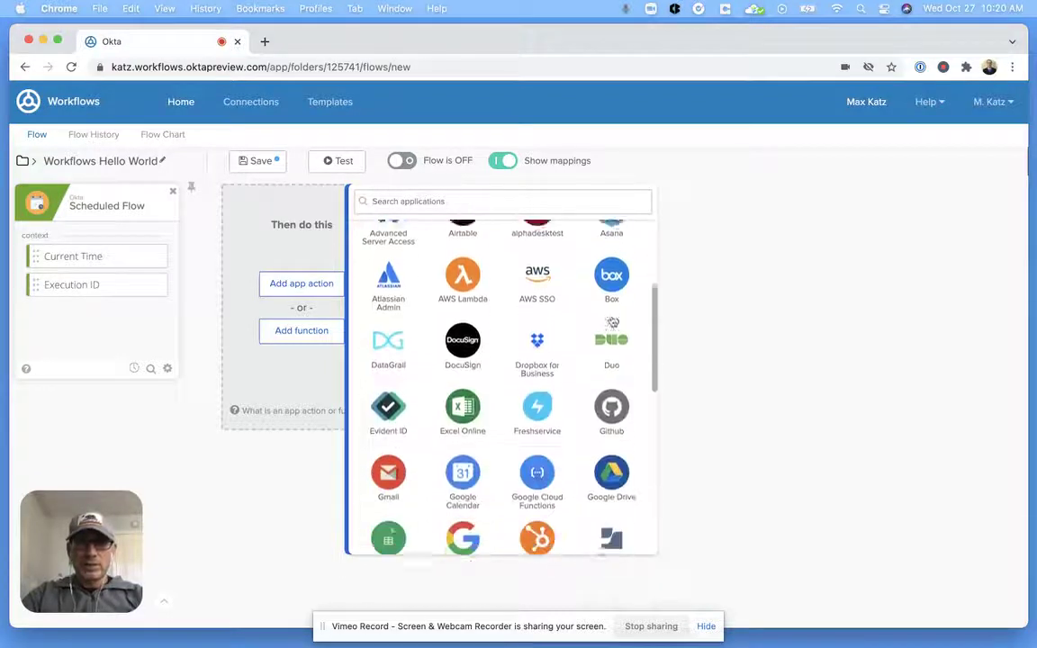
{"action": "scroll", "coordinate": [611, 320], "scroll_direction": "down", "scroll_amount": 5}
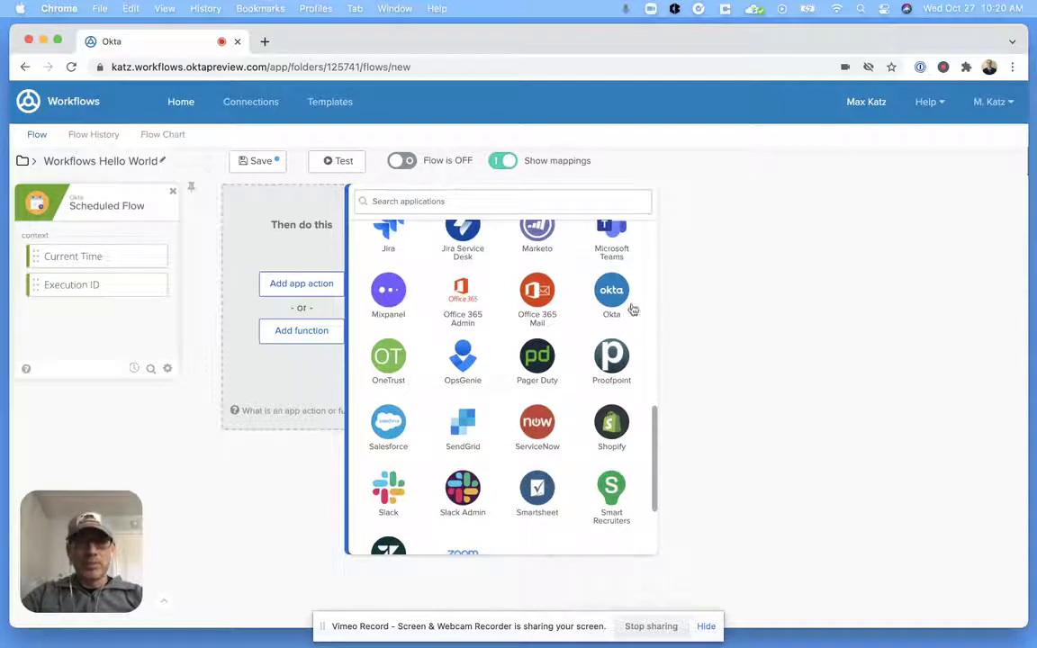
{"action": "left_click", "coordinate": [674, 293]}
Add the Date & Time function Now as the flow's first action after the schedule.
{"action": "left_click", "coordinate": [306, 331]}
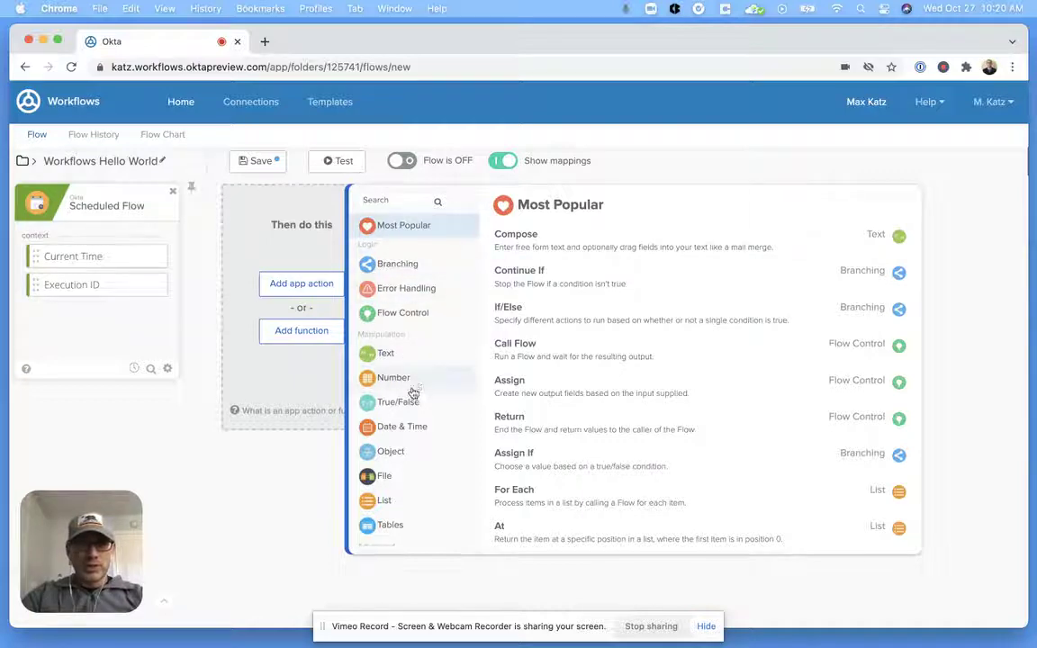
{"action": "left_click", "coordinate": [399, 427]}
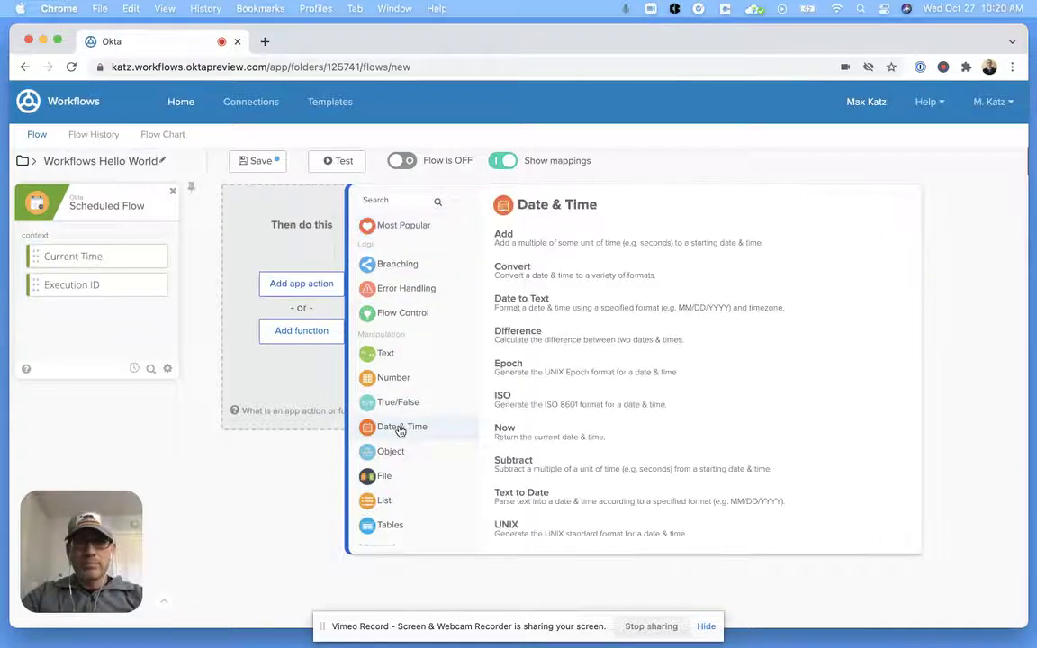
{"action": "scroll", "coordinate": [550, 370], "scroll_direction": "down", "scroll_amount": 1}
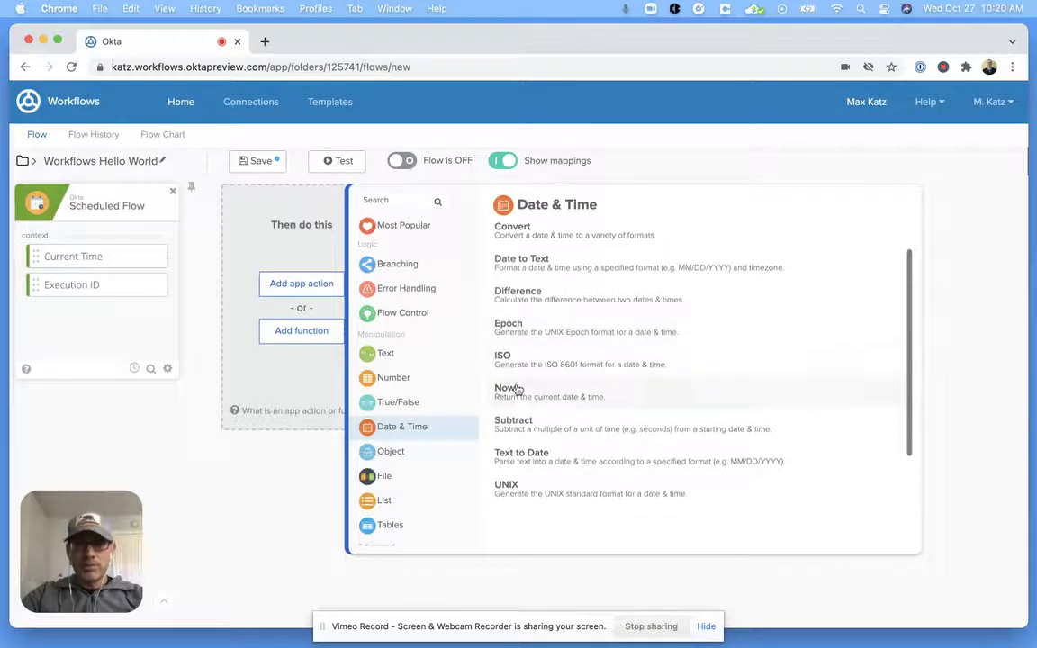
{"action": "left_click", "coordinate": [521, 396]}
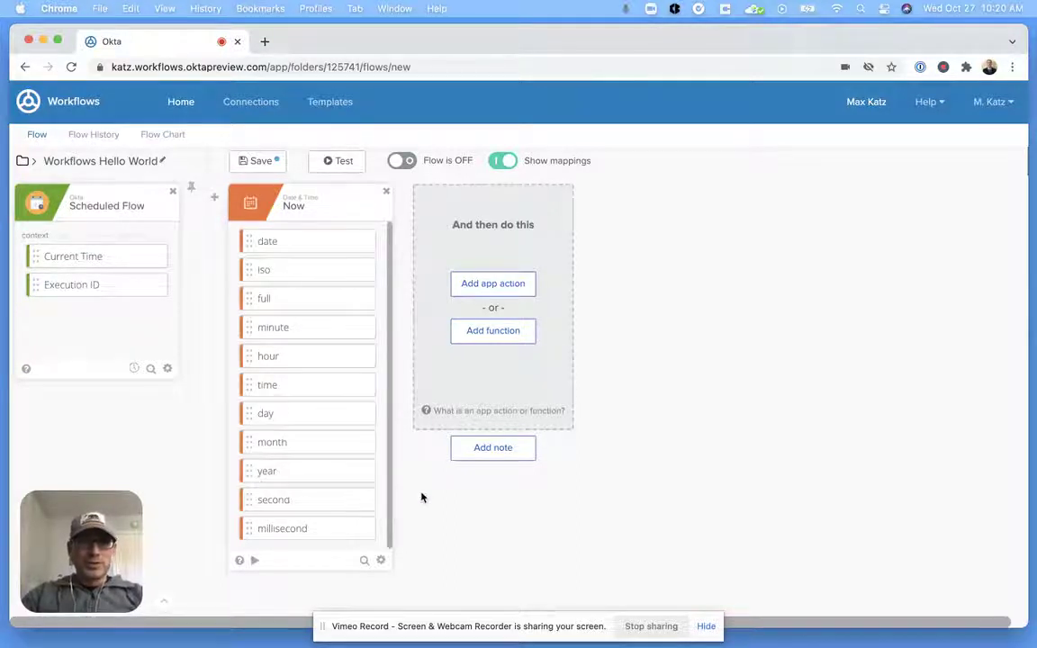
Run a test of the Now card on its own and review its date and time outputs.
{"action": "left_click", "coordinate": [255, 562]}
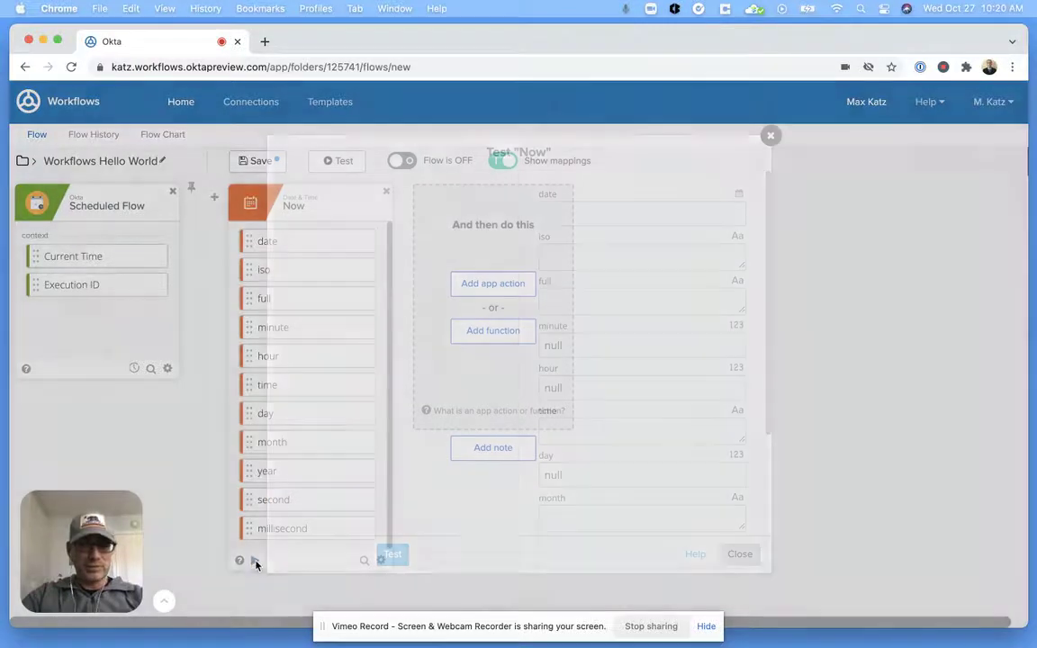
{"action": "left_click", "coordinate": [393, 555]}
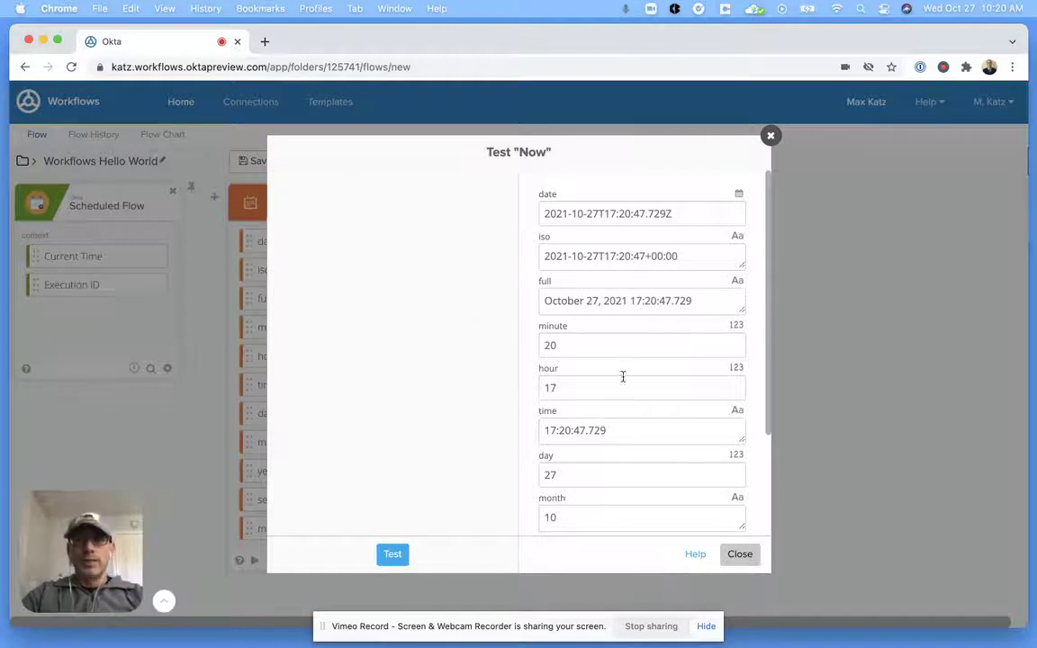
{"action": "left_click", "coordinate": [740, 554]}
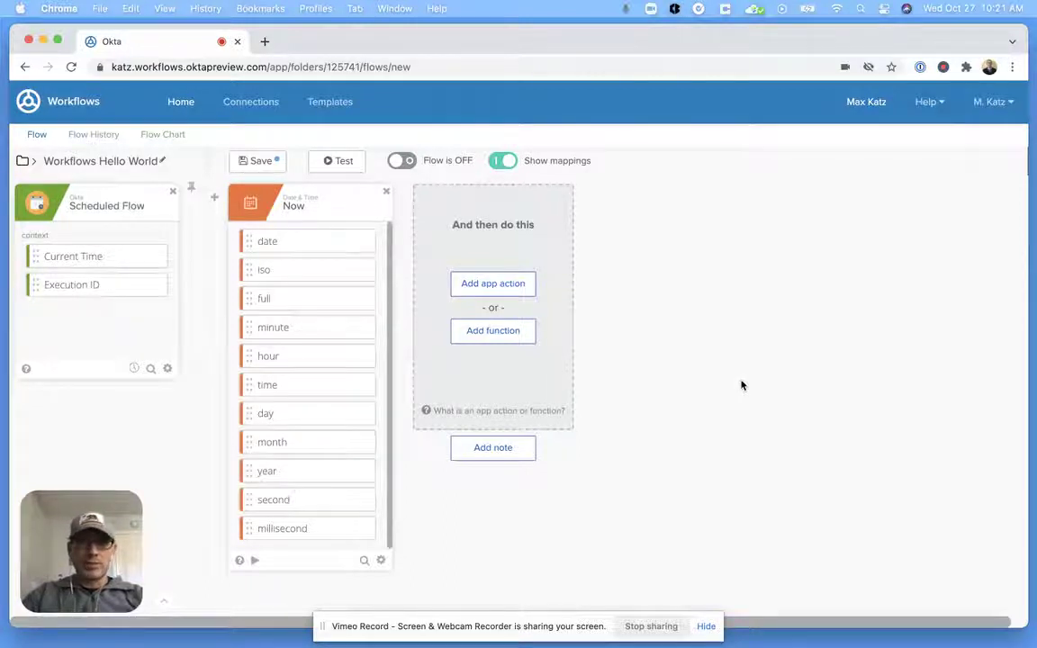
Add a Compose card with "Hello from Workflows! This message was printed on" followed by the full output of the Now card.
{"action": "left_click", "coordinate": [501, 338]}
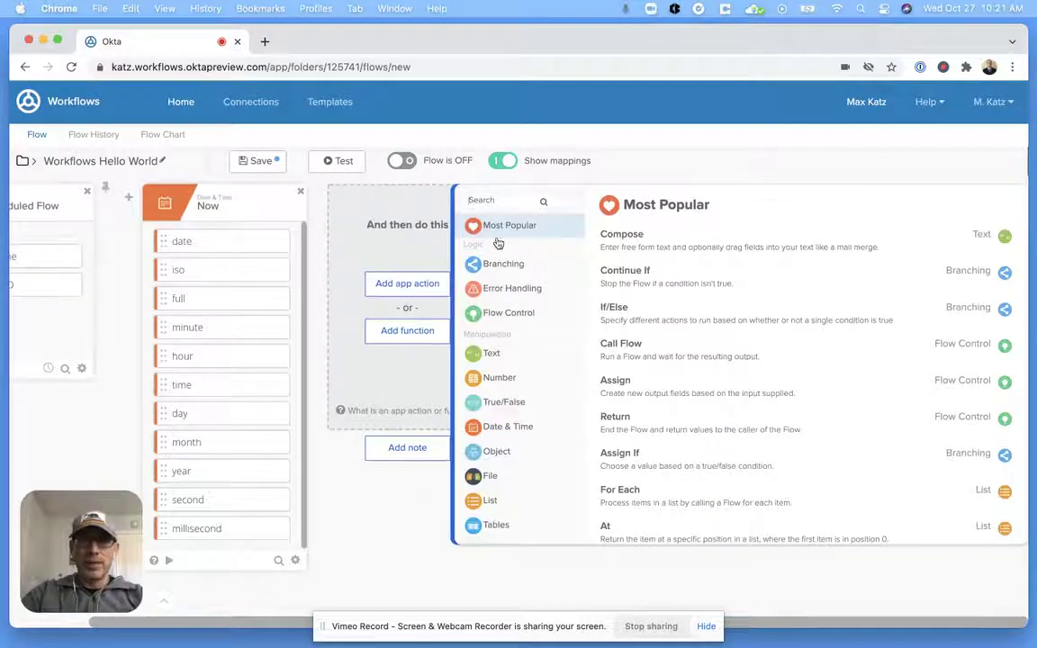
{"action": "left_click", "coordinate": [641, 237]}
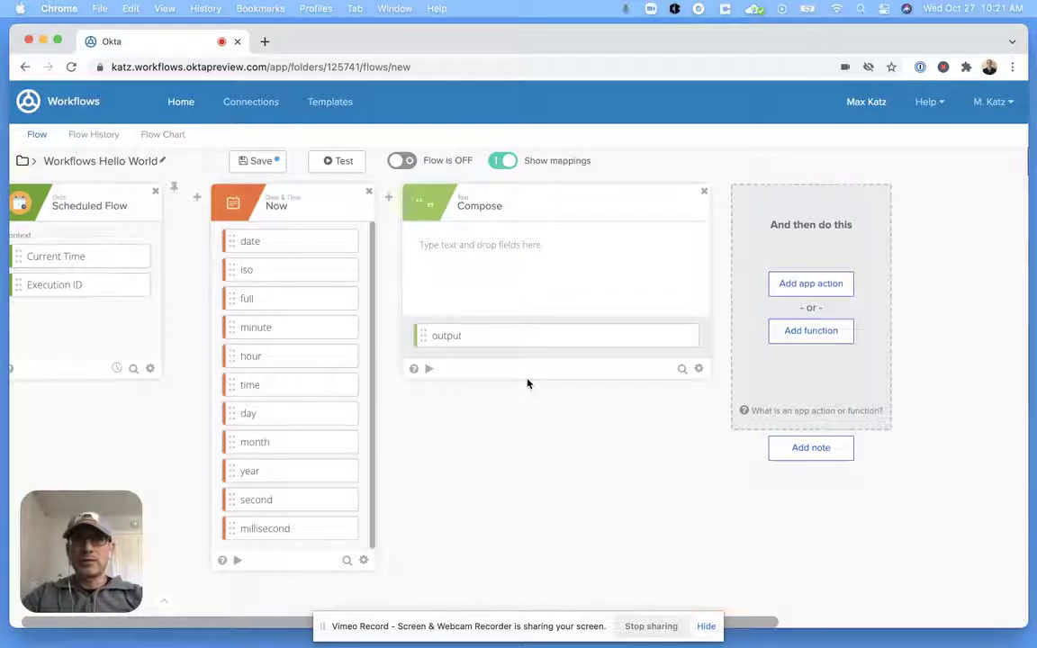
{"action": "left_click", "coordinate": [513, 245]}
{"action": "type", "text": "Hello from "}
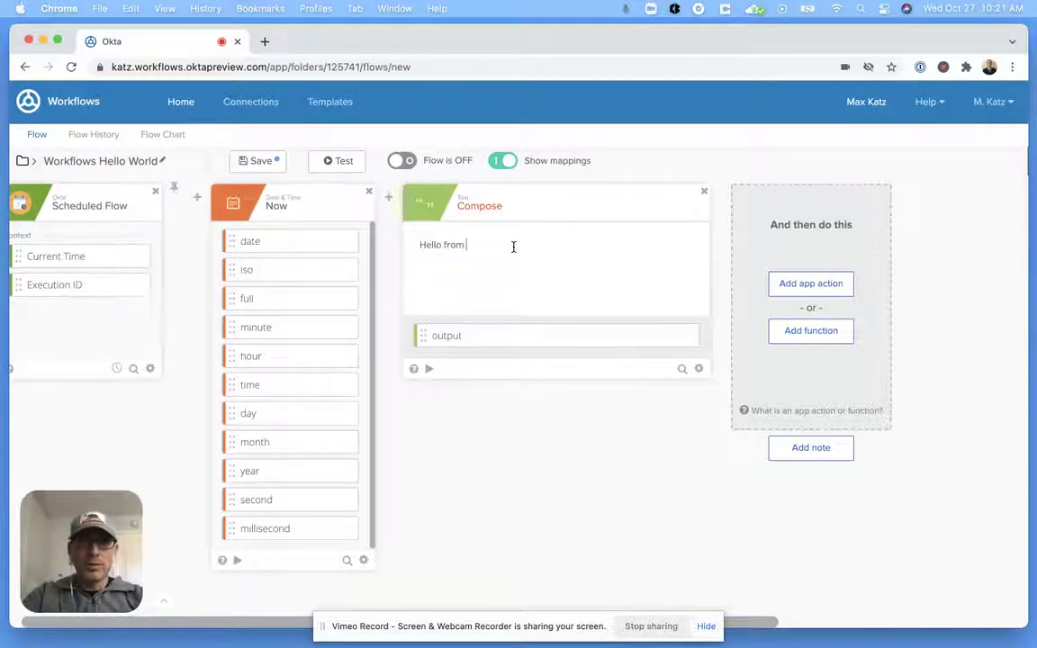
{"action": "type", "text": "Workflows. This "}
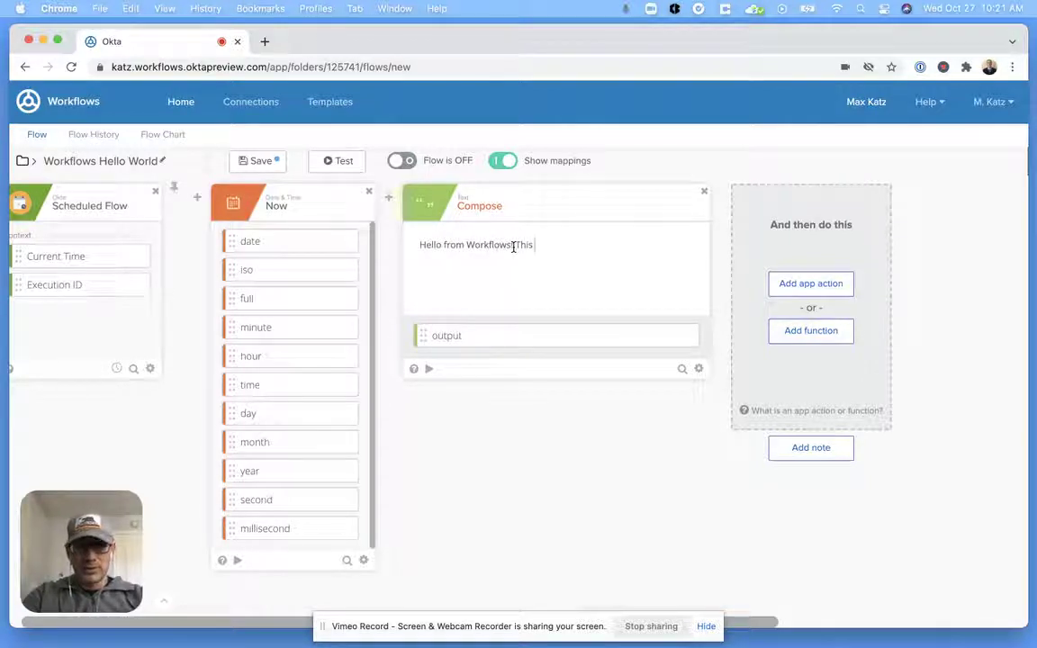
{"action": "type", "text": "me"}
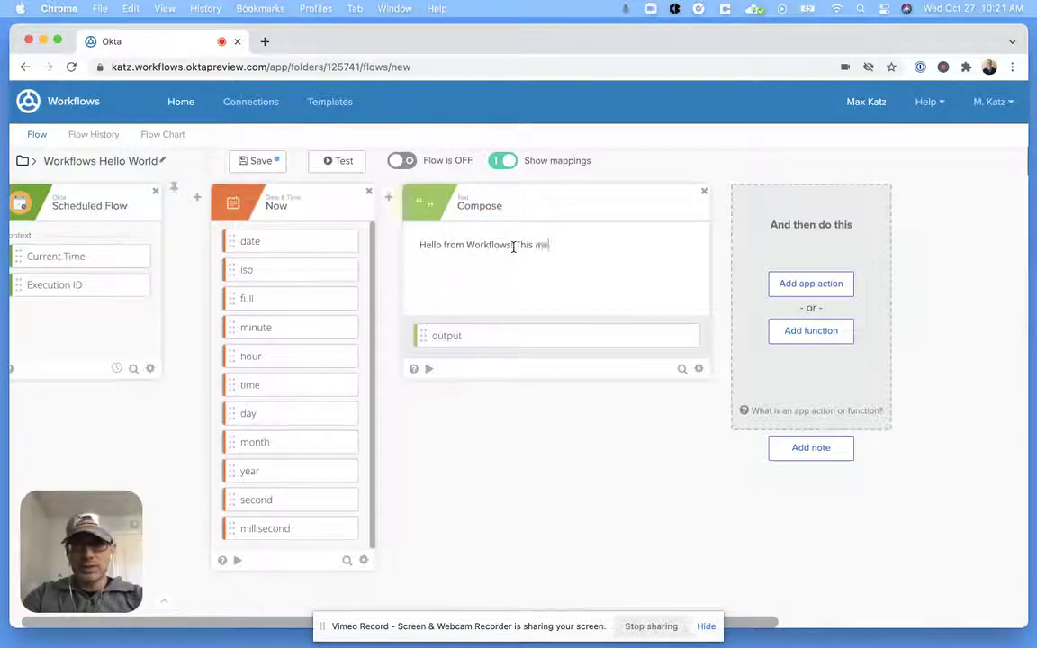
{"action": "type", "text": "ssage was p"}
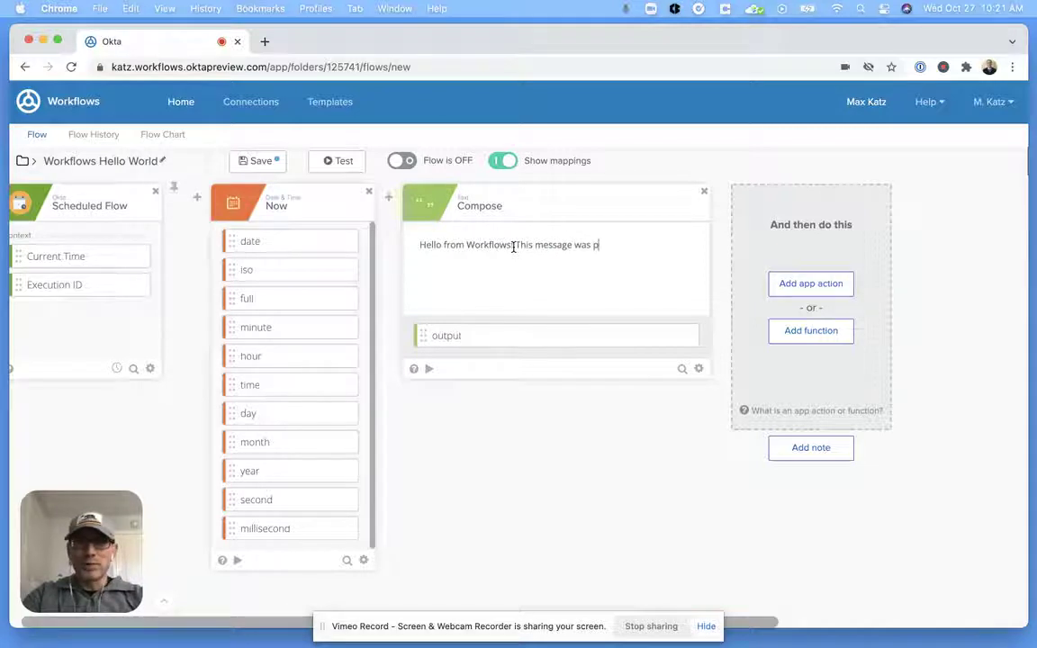
{"action": "type", "text": "rinted on"}
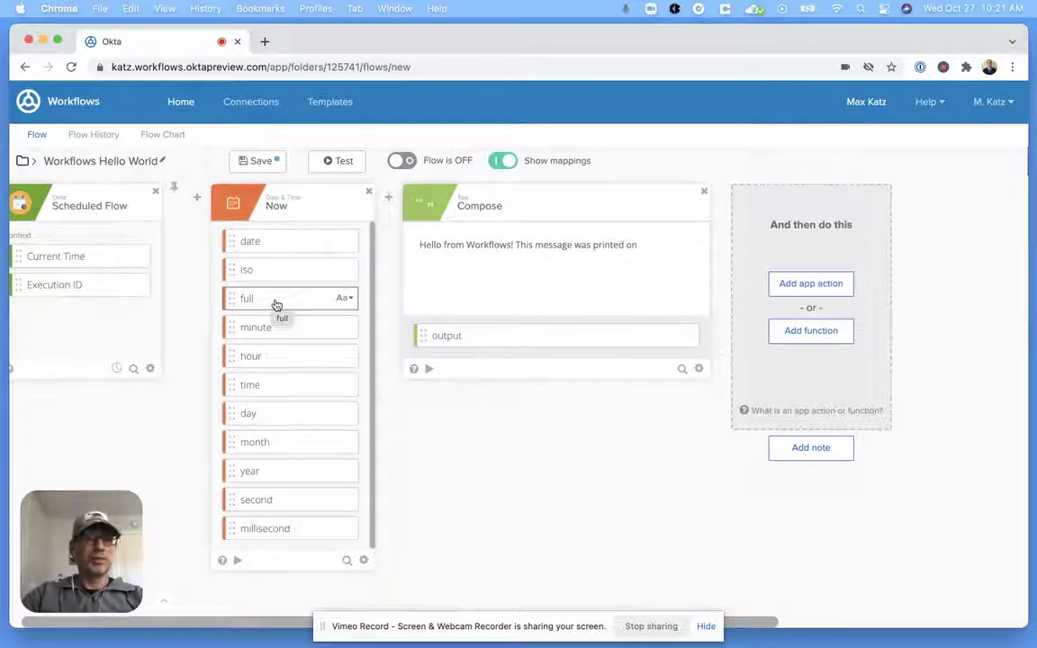
{"action": "left_click_drag", "start_coordinate": [273, 304], "coordinate": [689, 251]}
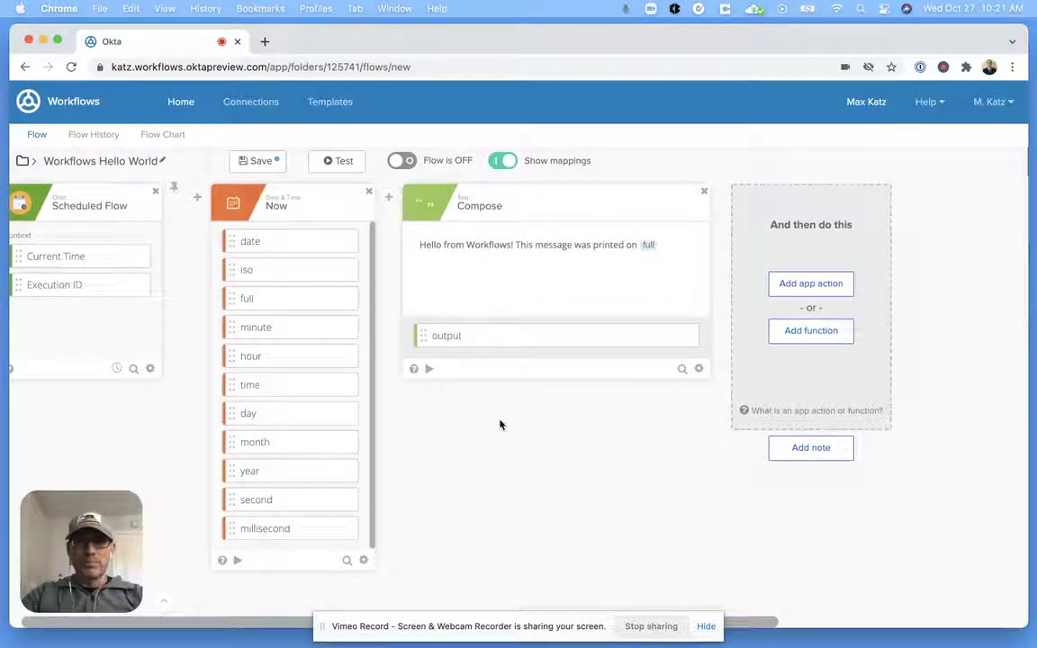
Test the Compose card with "Wednesday" as the mapped date value and enlarge the output field to read the whole message.
{"action": "left_click", "coordinate": [430, 372]}
{"action": "left_click", "coordinate": [414, 253]}
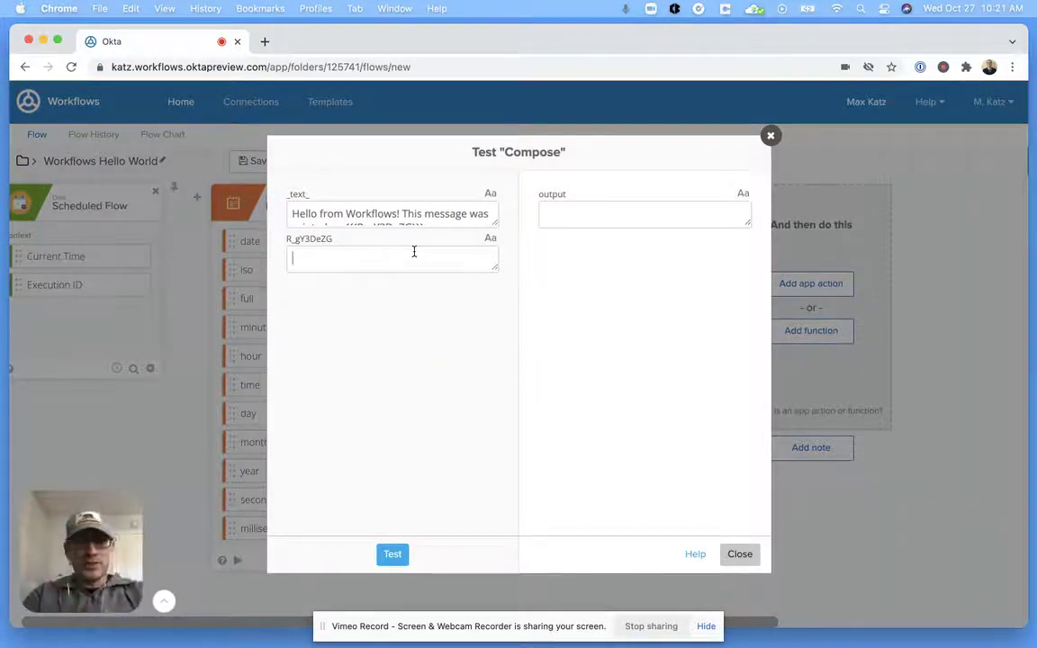
{"action": "type", "text": "We"}
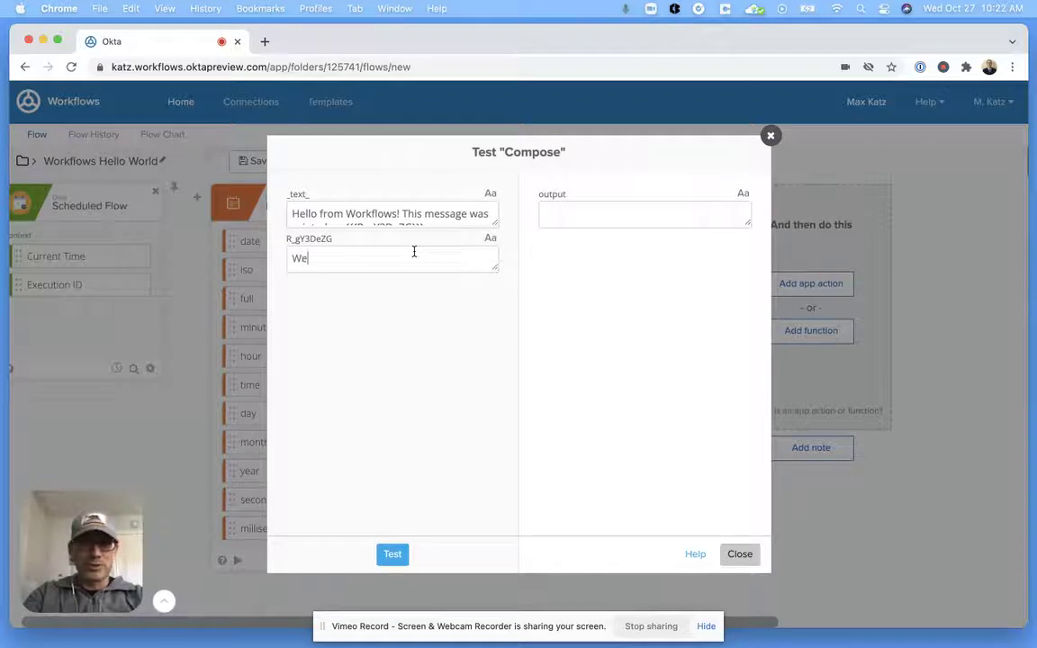
{"action": "type", "text": "dnesday"}
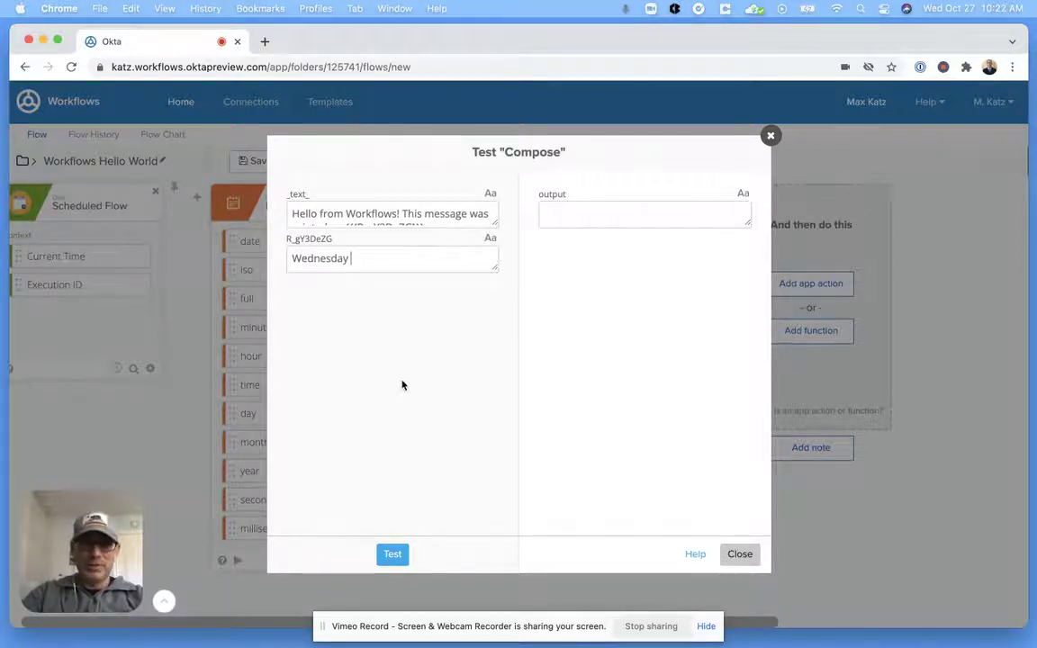
{"action": "left_click", "coordinate": [396, 558]}
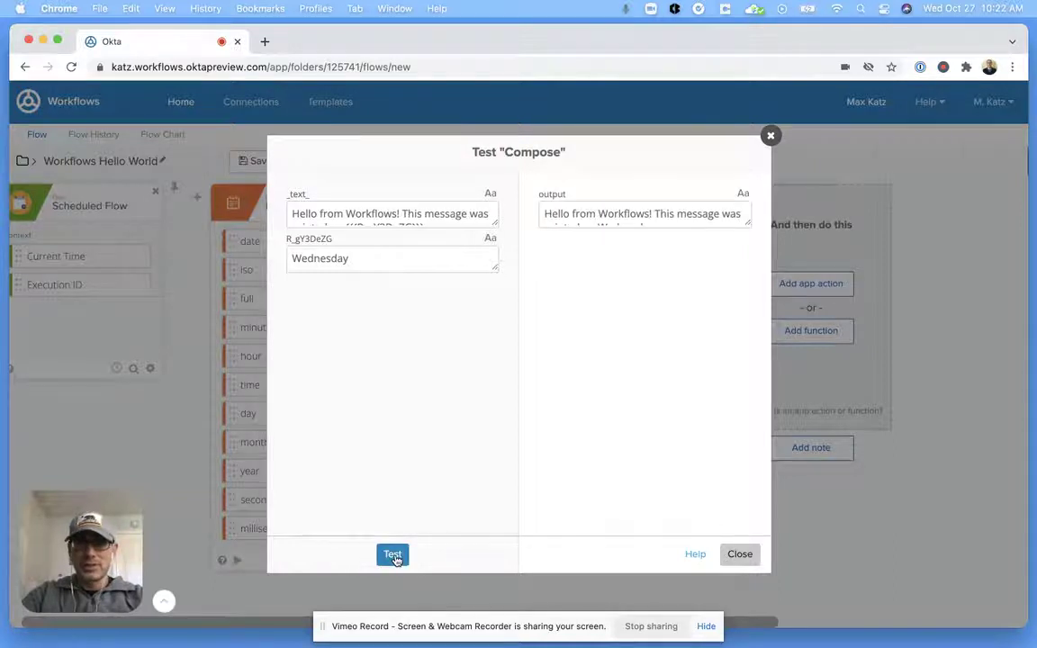
{"action": "left_click_drag", "start_coordinate": [748, 235], "coordinate": [749, 266]}
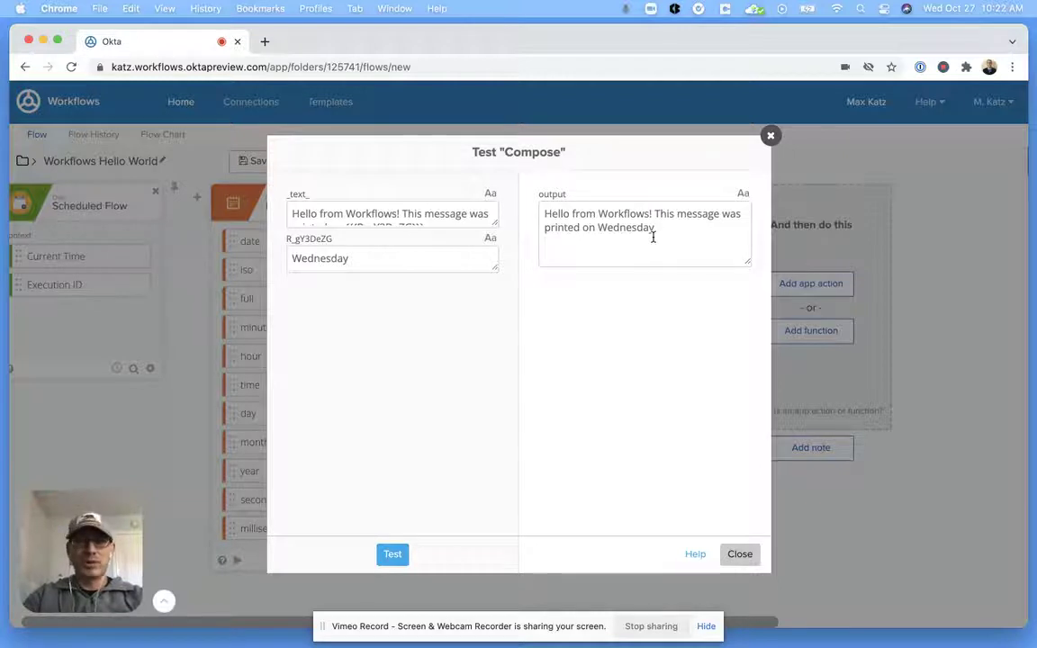
Close the Compose test and add Slack's Send Message to Channel action after the Compose card.
{"action": "left_click", "coordinate": [739, 554]}
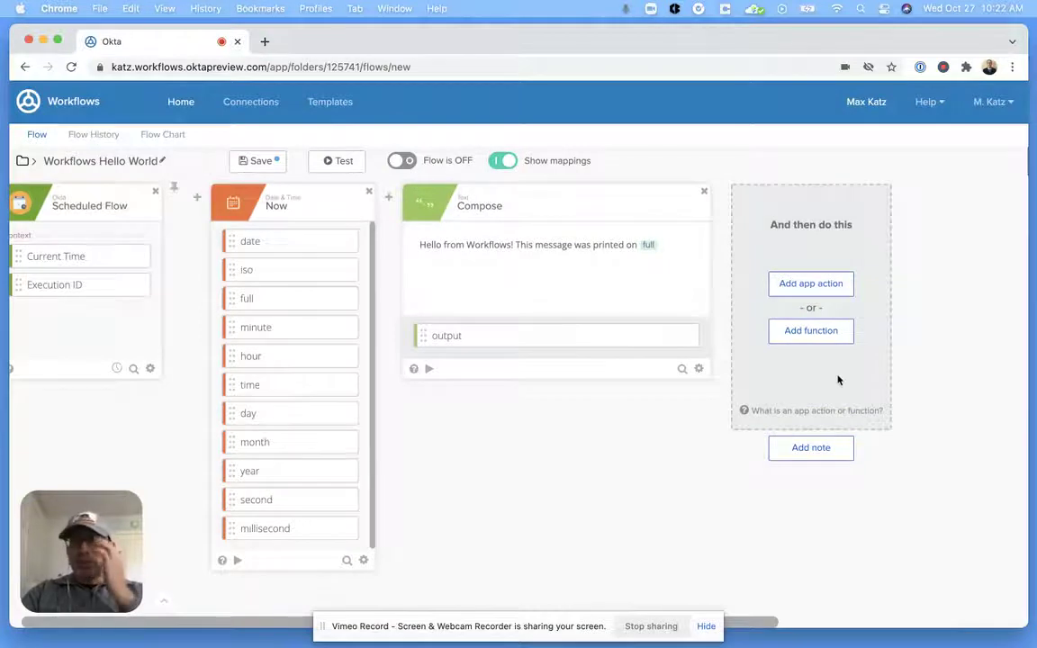
{"action": "left_click", "coordinate": [813, 287]}
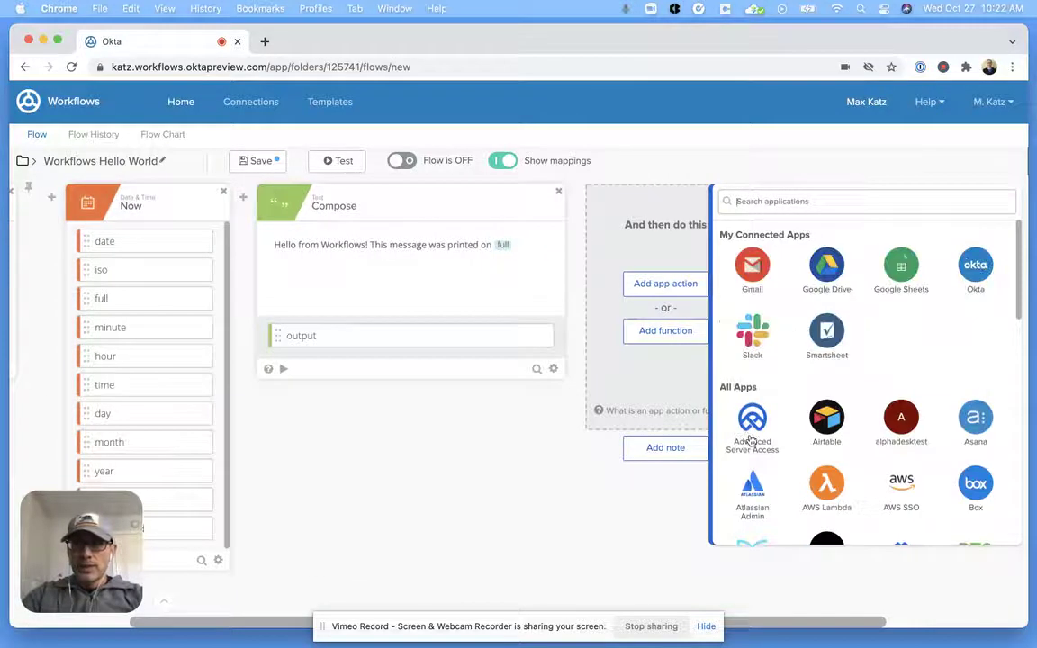
{"action": "left_click", "coordinate": [755, 331]}
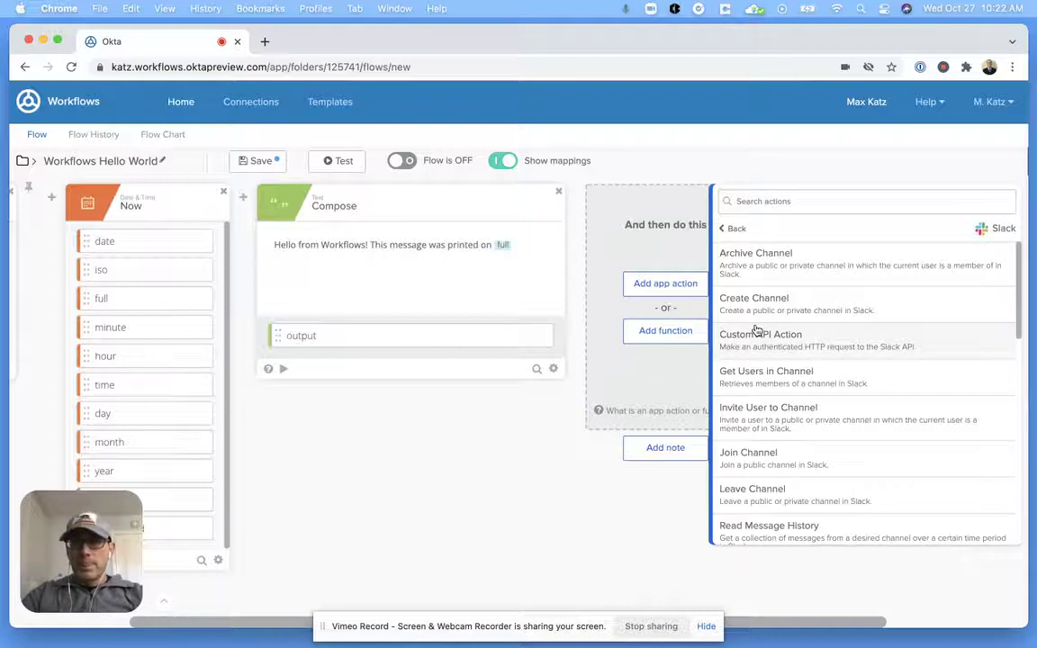
{"action": "scroll", "coordinate": [863, 361], "scroll_direction": "down", "scroll_amount": 3}
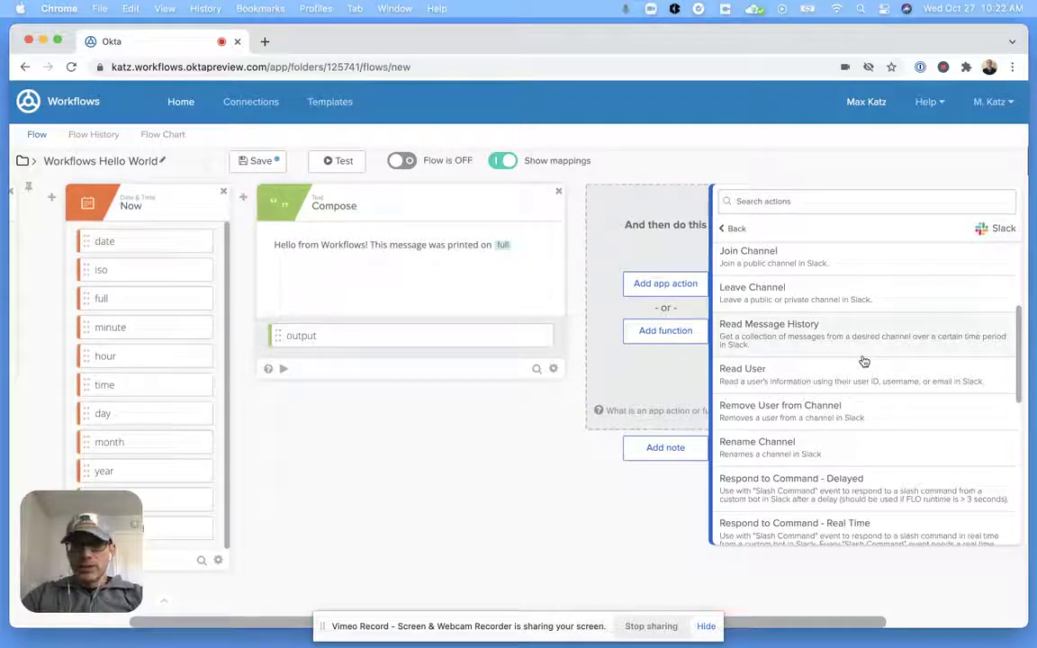
{"action": "scroll", "coordinate": [862, 361], "scroll_direction": "down", "scroll_amount": 5}
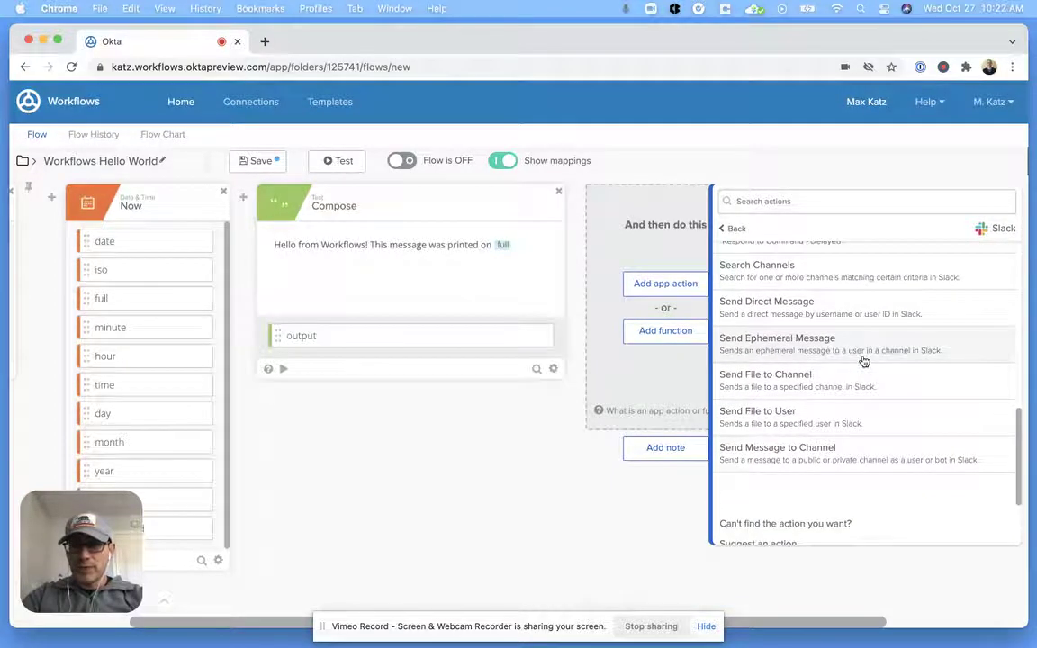
{"action": "left_click", "coordinate": [794, 461]}
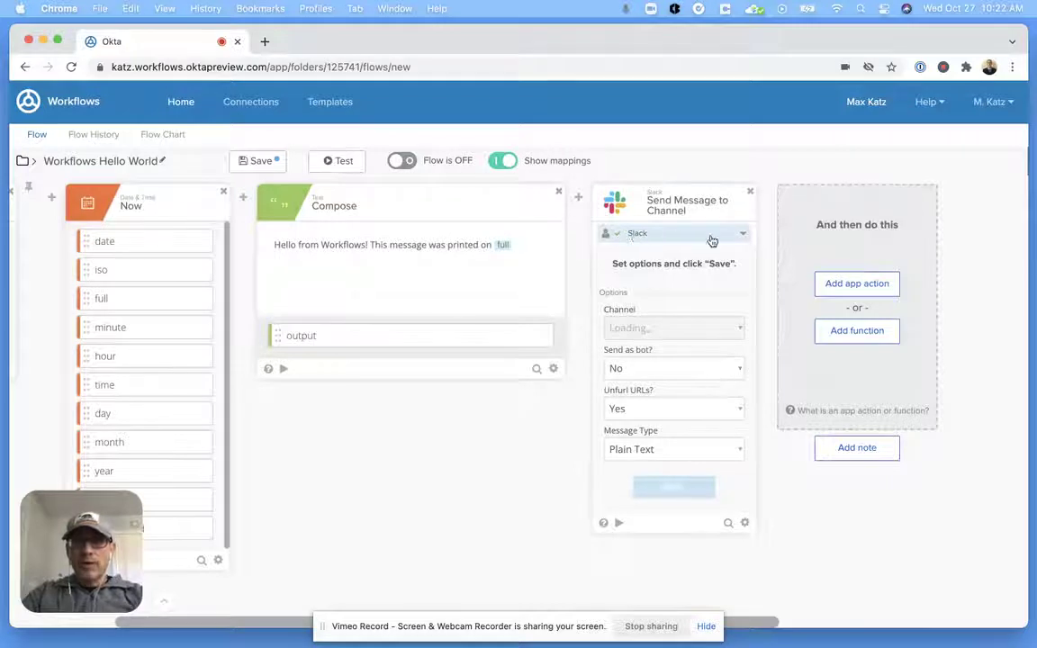
Select the existing Slack connection for the Send Message to Channel card and save it.
{"action": "left_click", "coordinate": [740, 236]}
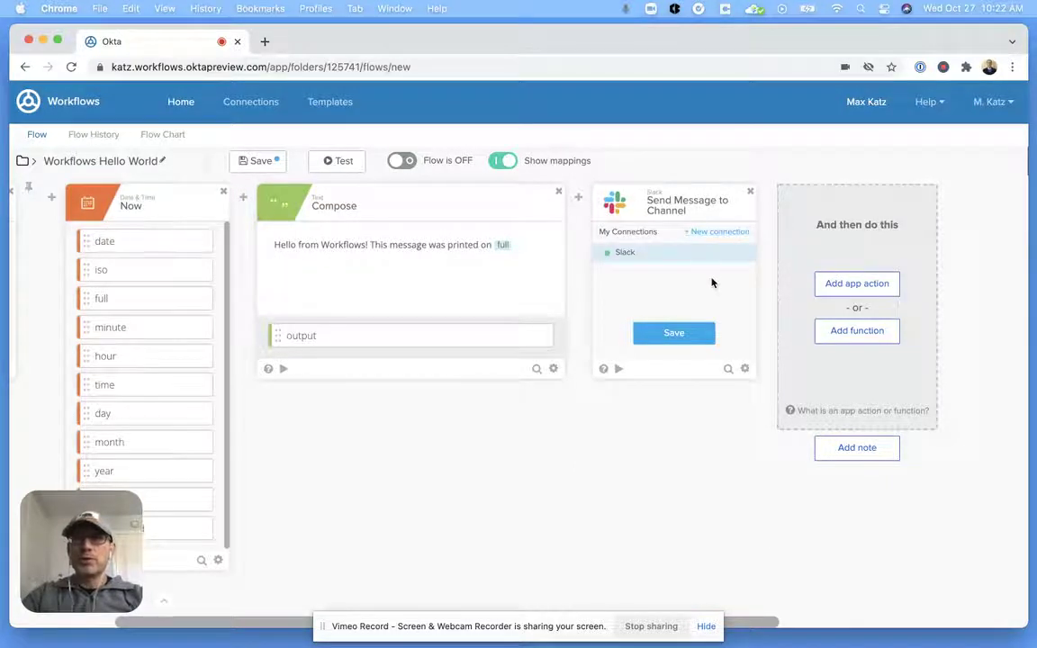
{"action": "left_click", "coordinate": [635, 256]}
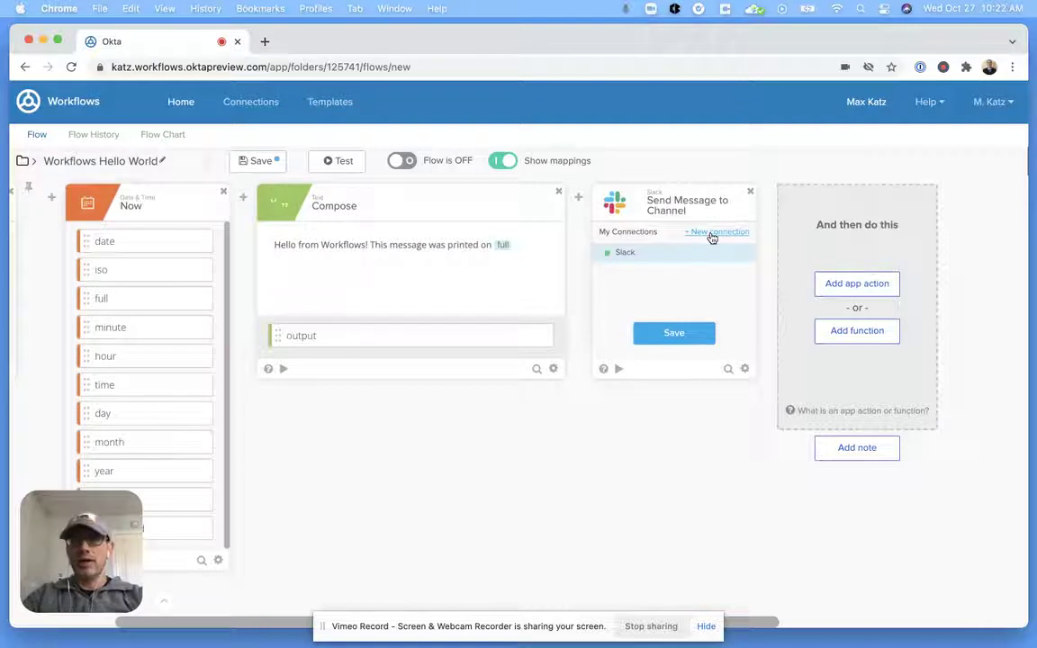
{"action": "mouse_move", "coordinate": [741, 255]}
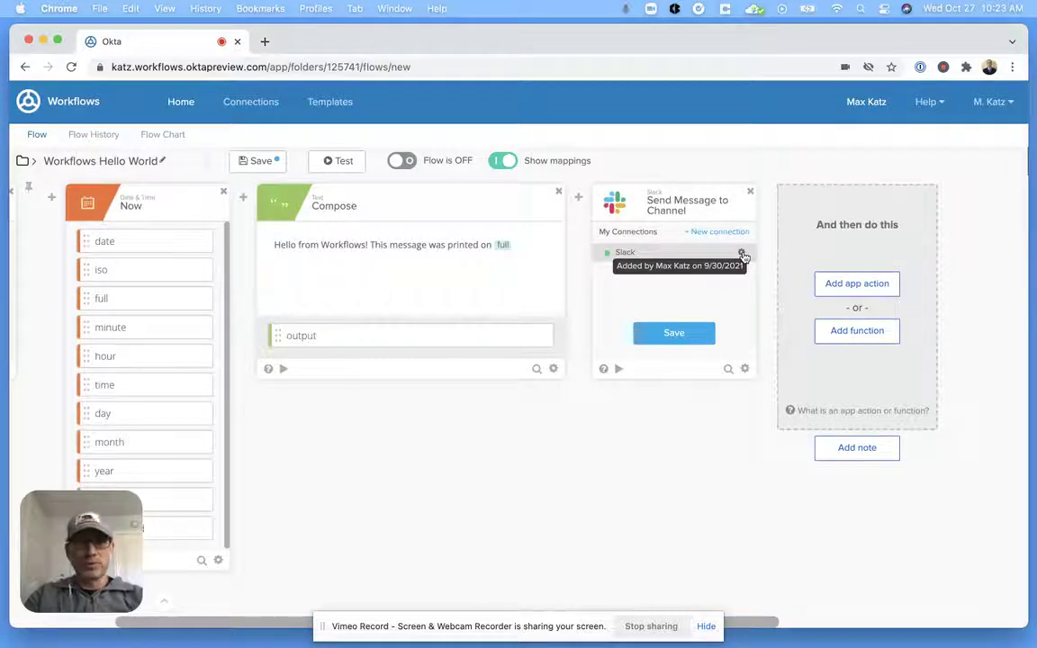
{"action": "left_click", "coordinate": [682, 335]}
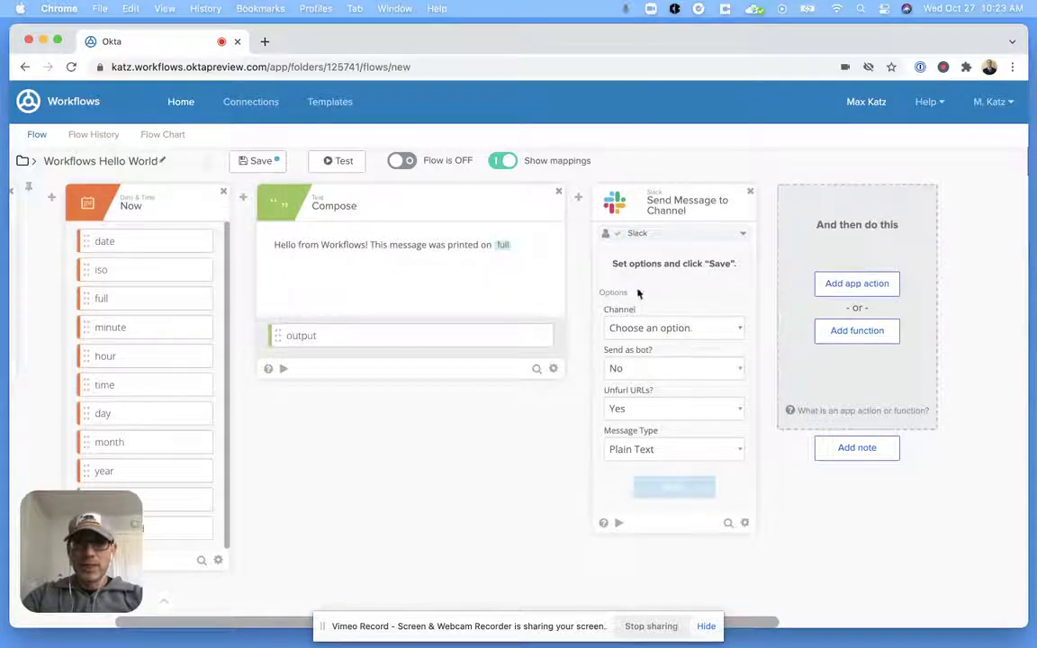
Set the Slack card's channel to workflows-test, then save its options and the default input and output fields.
{"action": "left_click", "coordinate": [670, 328]}
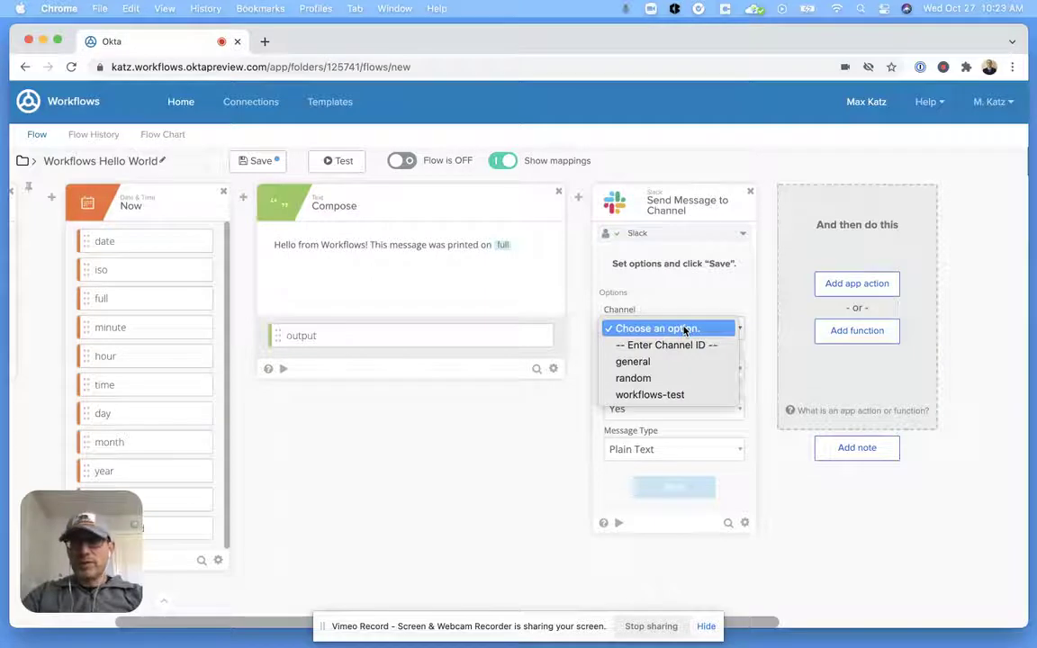
{"action": "left_click", "coordinate": [682, 396]}
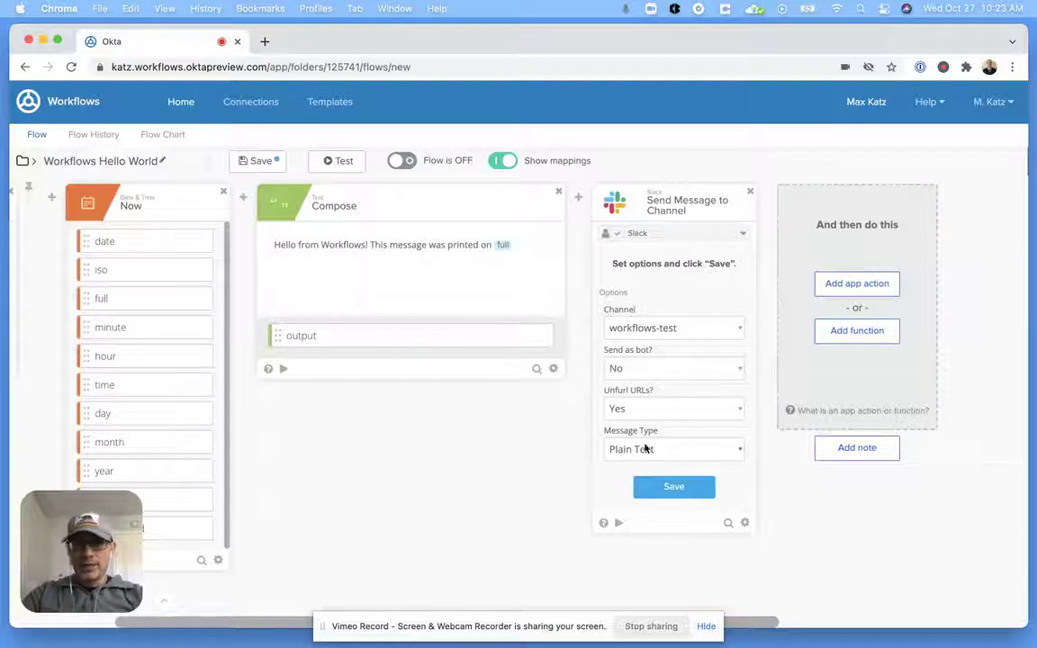
{"action": "left_click", "coordinate": [675, 486]}
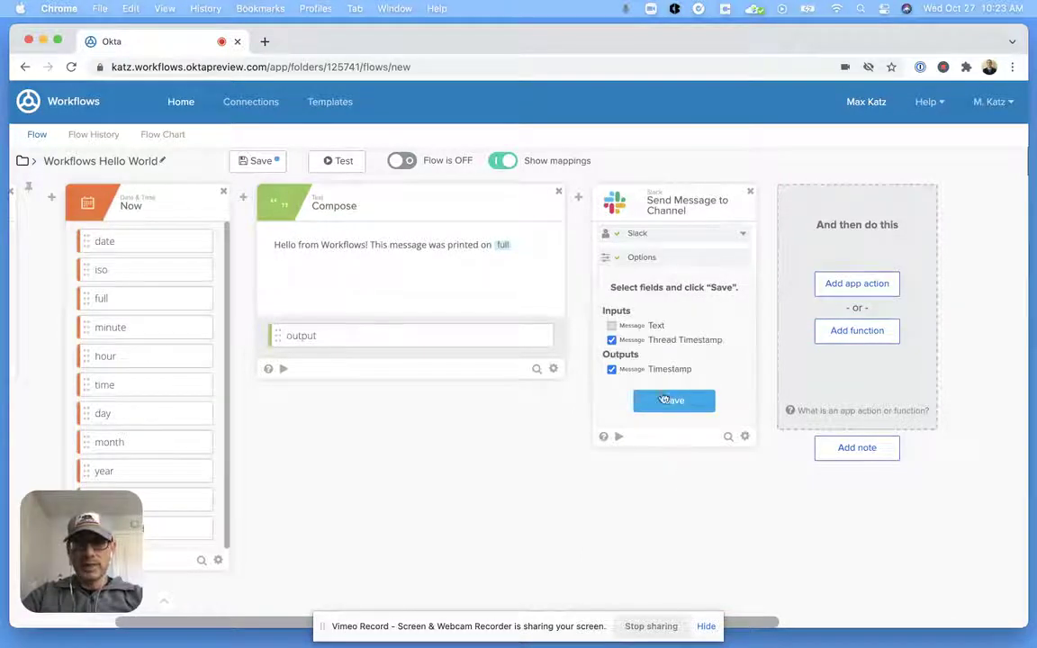
{"action": "left_click", "coordinate": [675, 401]}
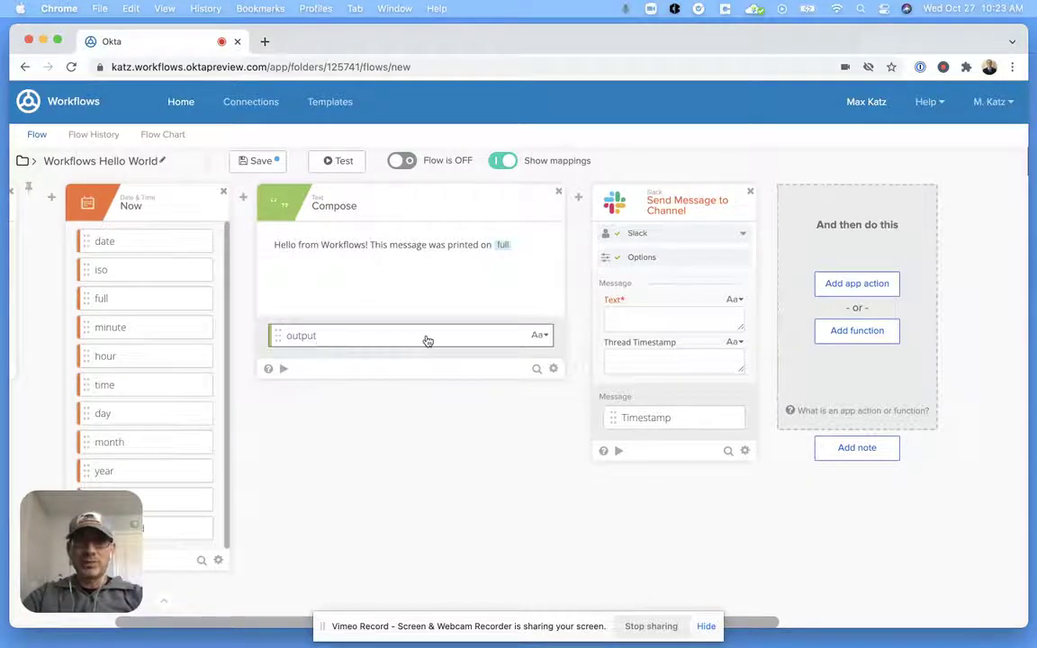
Map the Compose card's output to the Text input of the Send Message to Channel card.
{"action": "left_click_drag", "start_coordinate": [427, 340], "coordinate": [777, 324]}
{"action": "left_click_drag", "start_coordinate": [454, 340], "coordinate": [799, 324]}
{"action": "left_click", "coordinate": [648, 321]}
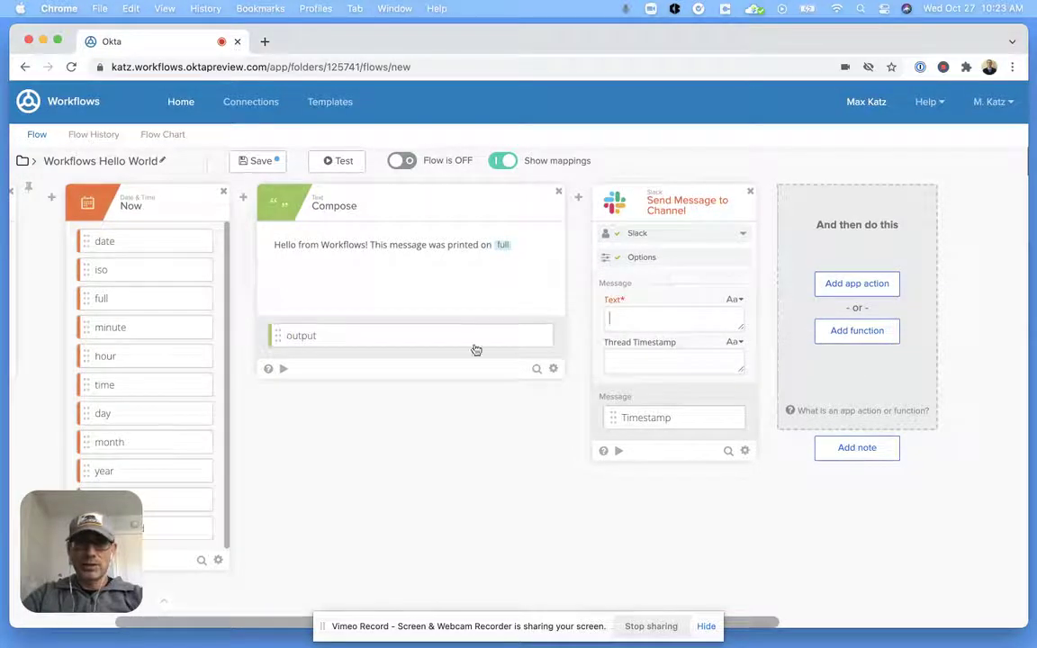
{"action": "left_click_drag", "start_coordinate": [423, 337], "coordinate": [758, 322]}
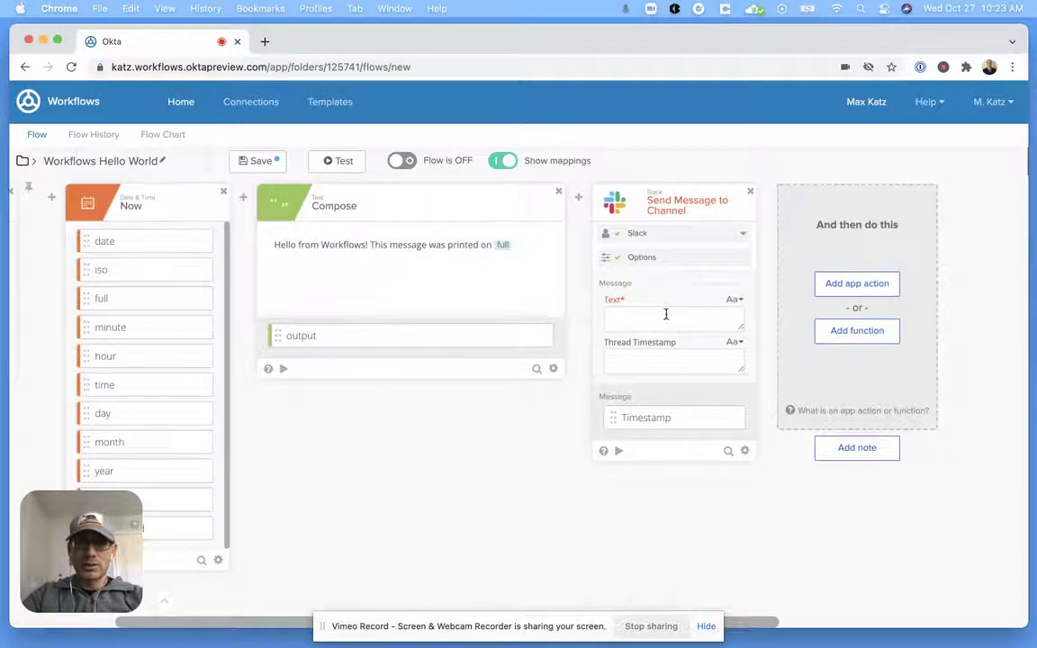
{"action": "left_click_drag", "start_coordinate": [301, 340], "coordinate": [681, 326]}
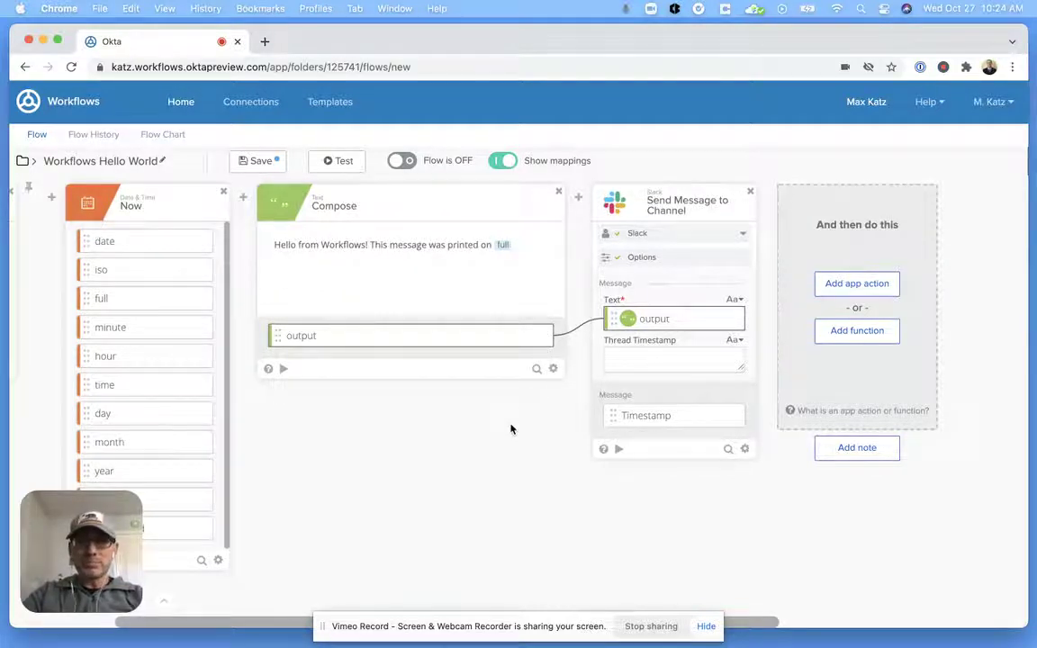
Save the Workflows Hello World flow and run a test of the whole flow.
{"action": "left_click", "coordinate": [258, 160]}
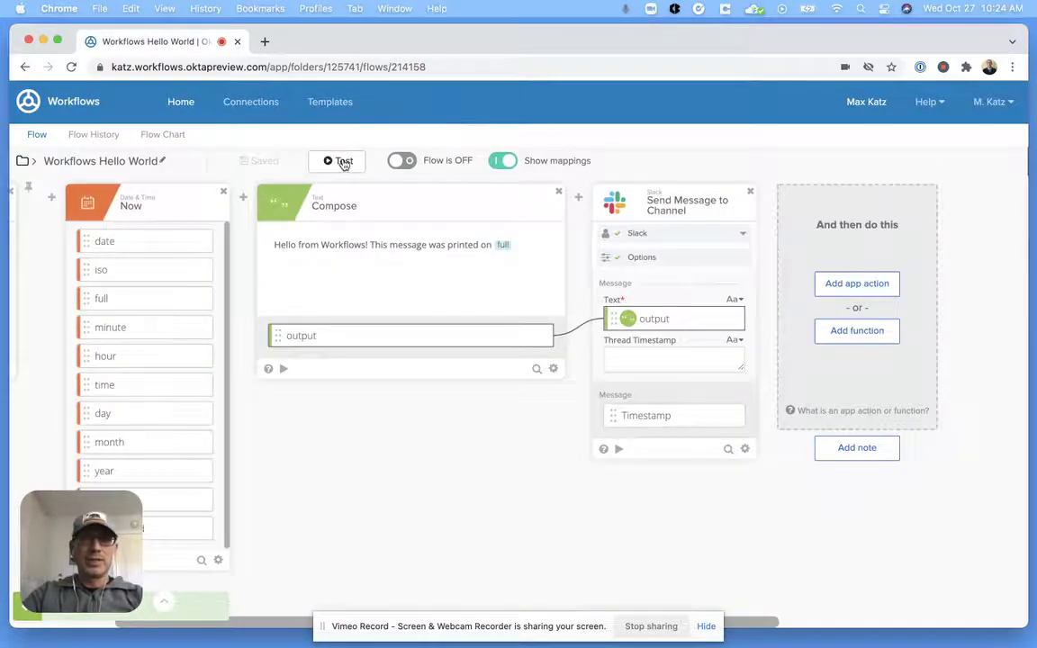
{"action": "left_click", "coordinate": [345, 164]}
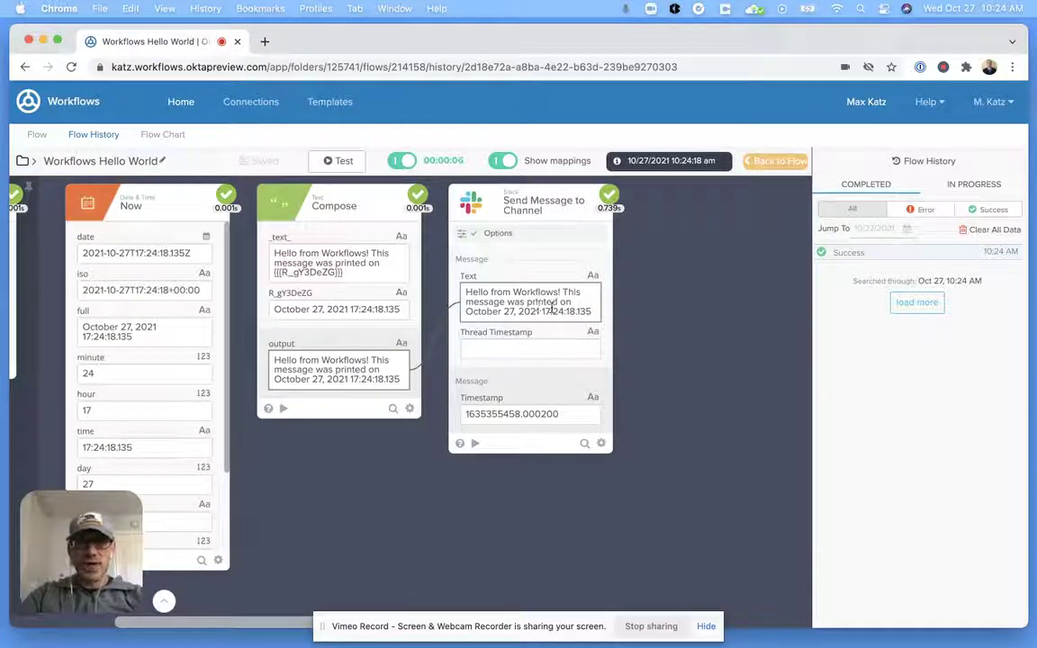
Switch to Slack to check the workflows-test channel for the hello messages, and return to Okta Workflows in Chrome.
{"action": "key", "text": "ctrl+Up"}
{"action": "left_click", "coordinate": [417, 242]}
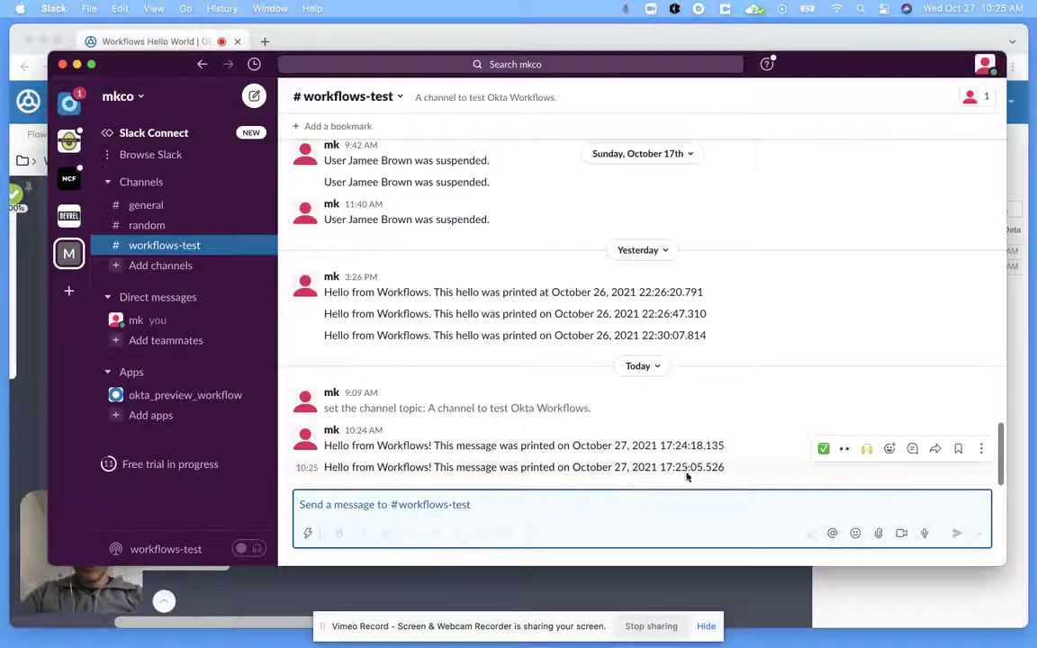
{"action": "key", "text": "ctrl+Up"}
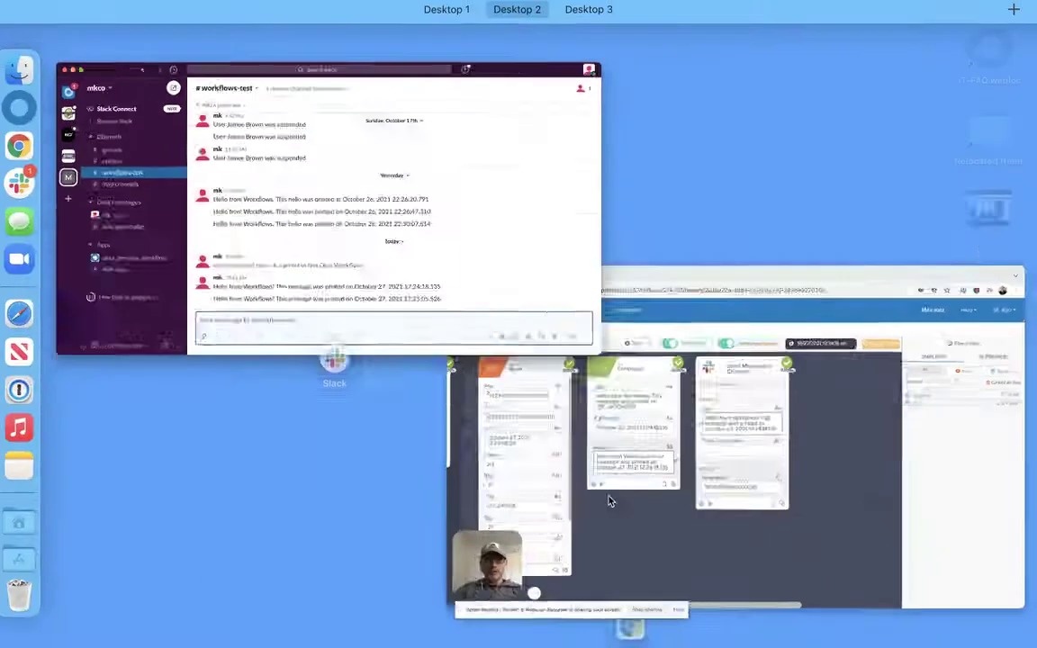
{"action": "left_click", "coordinate": [608, 494]}
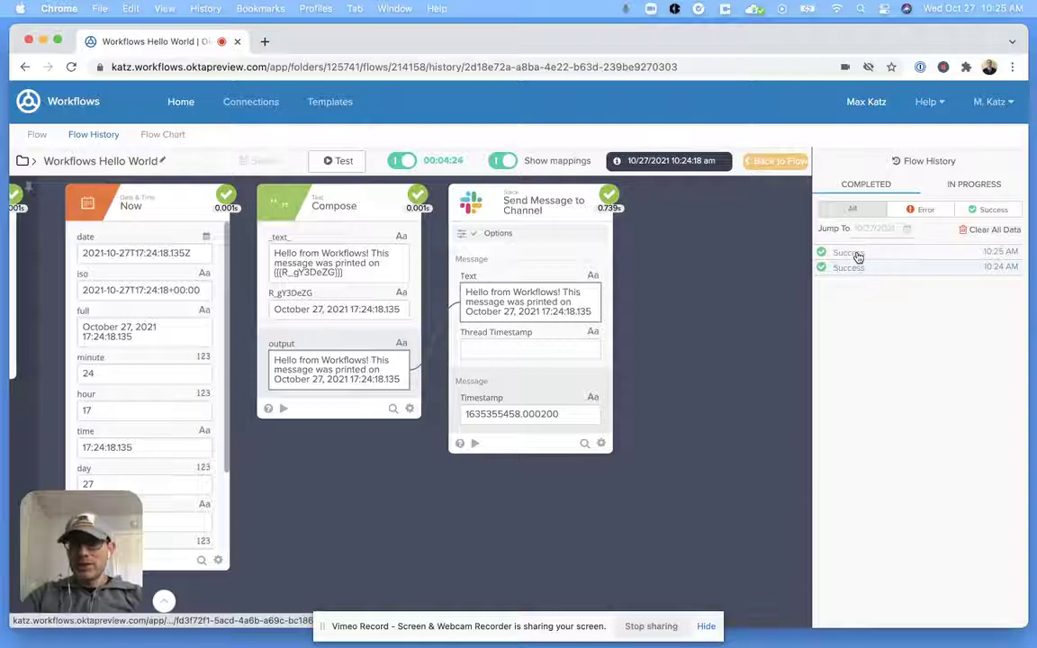
Review the 10:24 AM and 10:25 AM runs in the flow history and check the history for errors.
{"action": "left_click", "coordinate": [882, 270]}
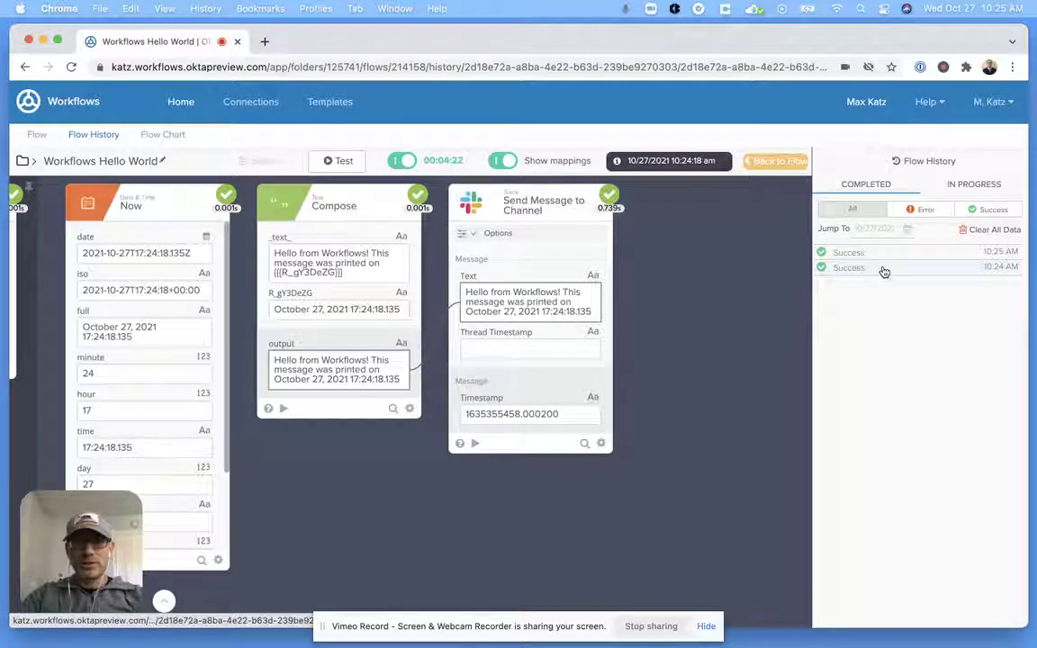
{"action": "left_click", "coordinate": [904, 254]}
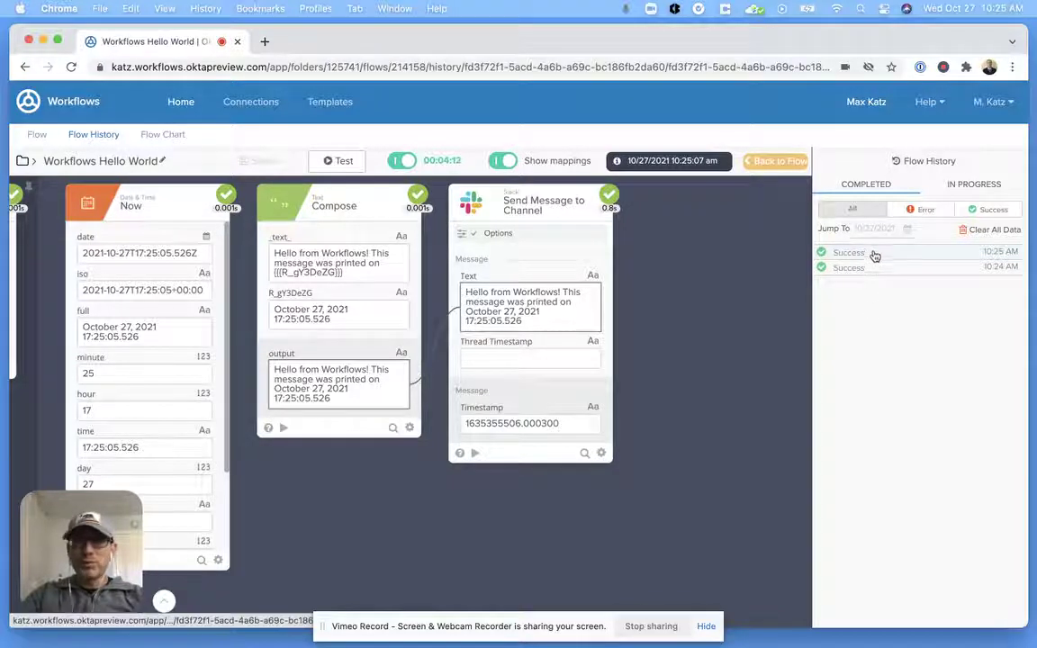
{"action": "left_click", "coordinate": [935, 211]}
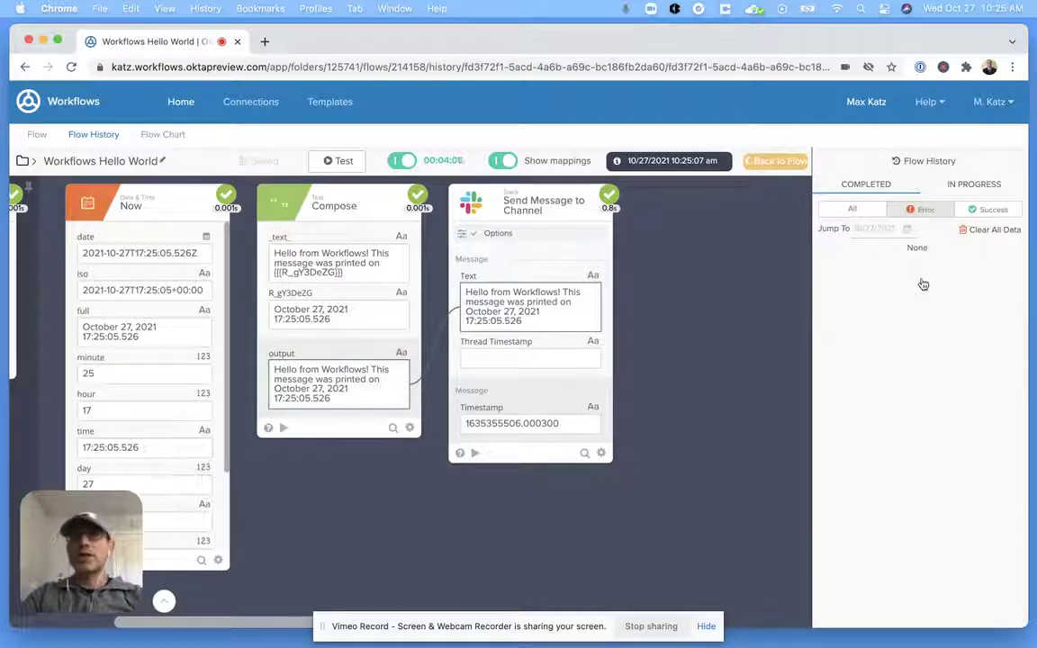
{"action": "left_click", "coordinate": [852, 208]}
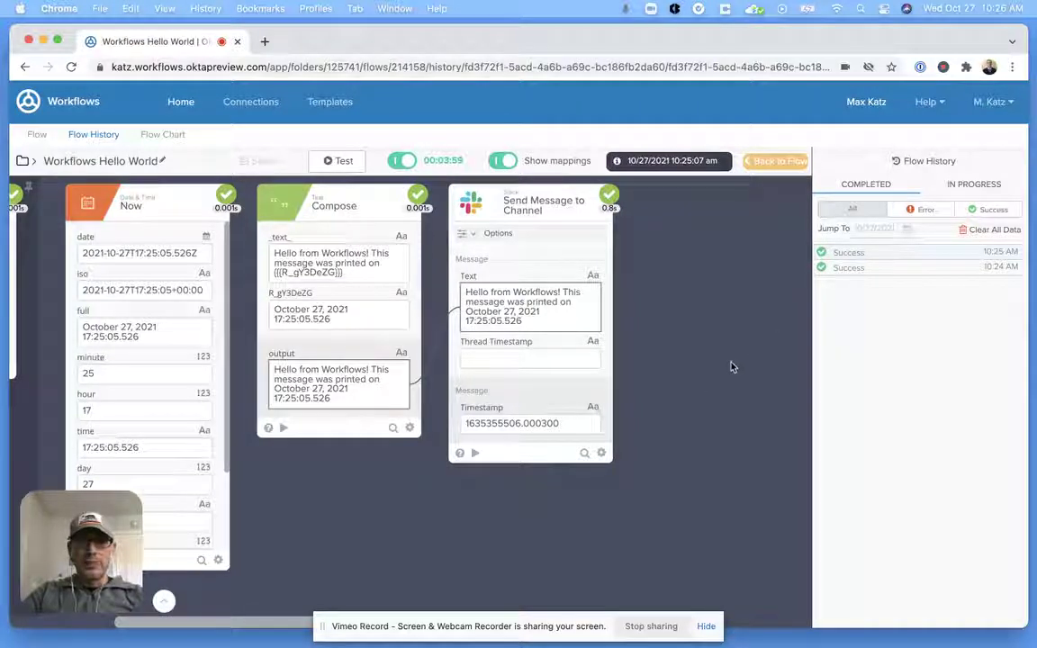
Turn the flow off and return from its history to the flow editor.
{"action": "left_click", "coordinate": [401, 162]}
{"action": "left_click", "coordinate": [775, 162]}
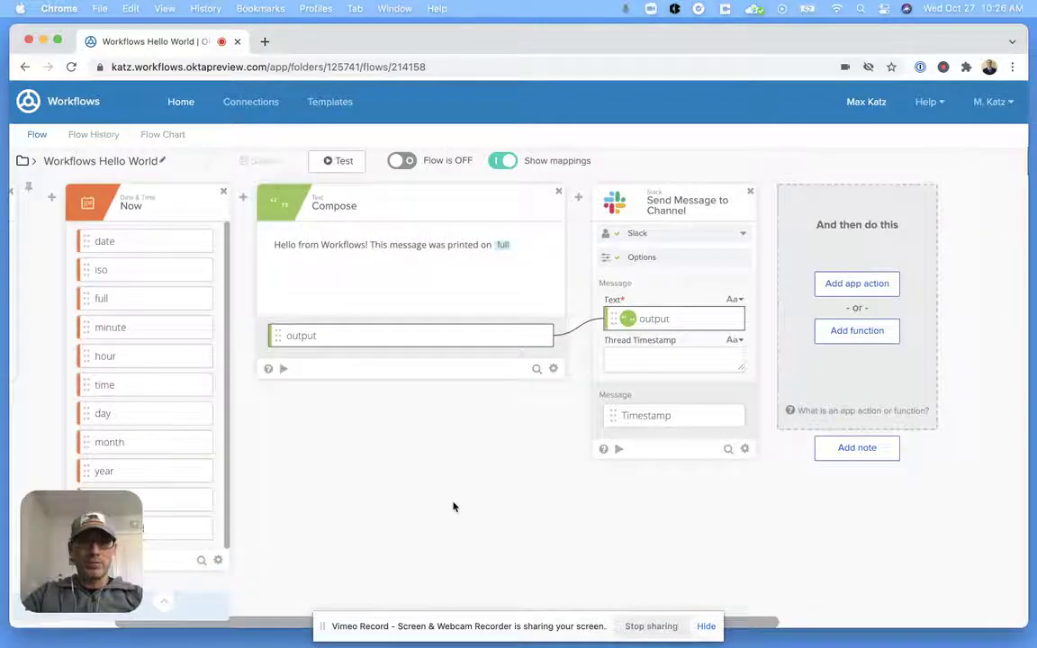
{"action": "scroll", "coordinate": [409, 515], "scroll_direction": "left", "scroll_amount": 2}
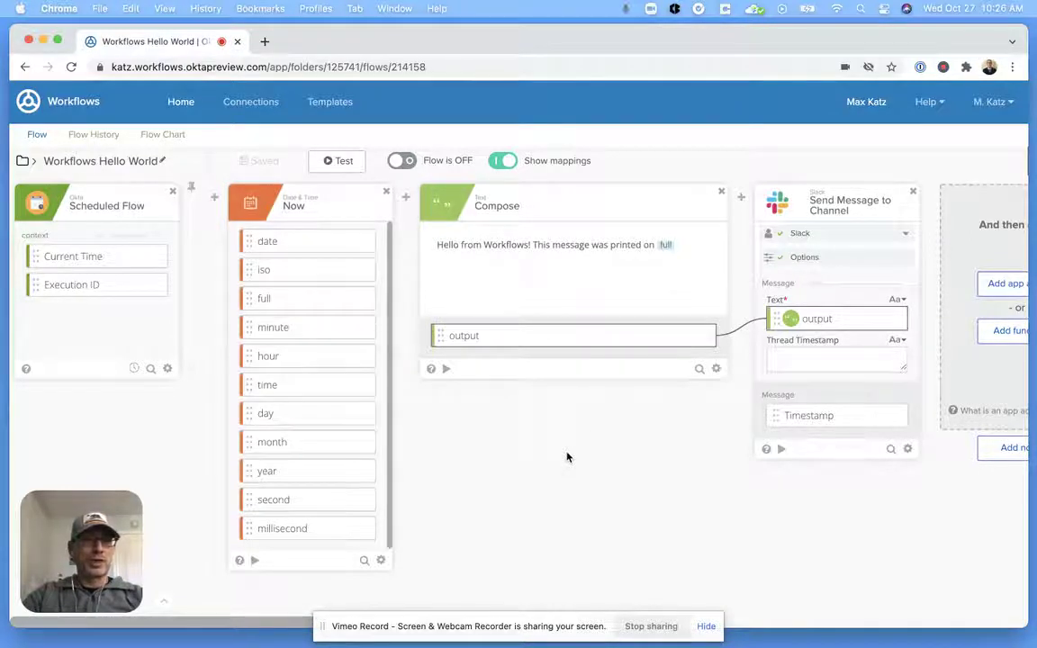
{"action": "mouse_move", "coordinate": [162, 606]}
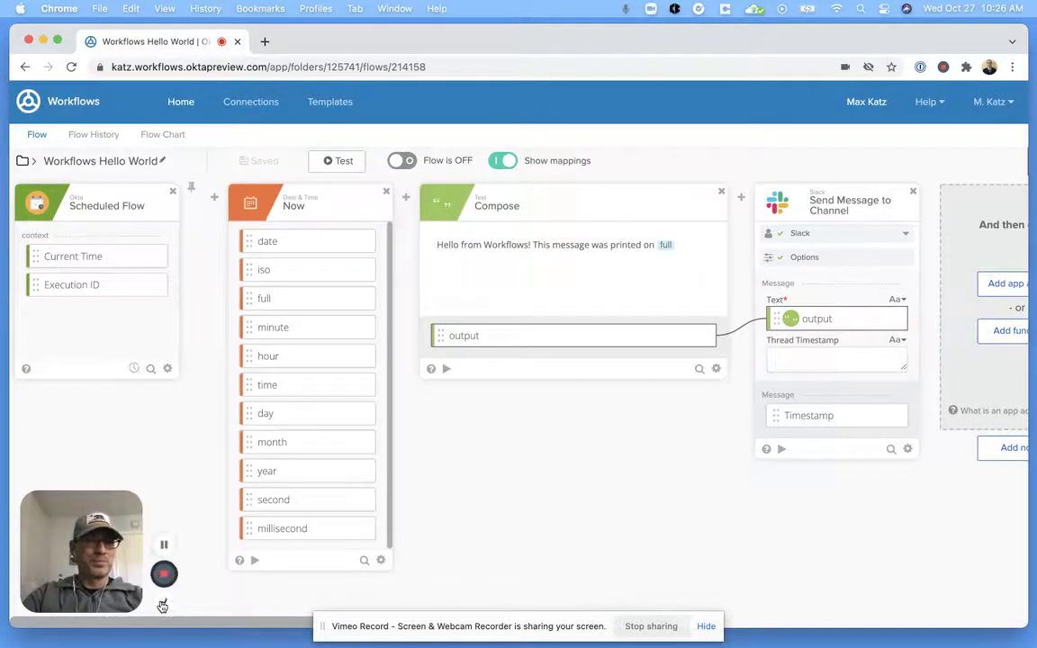